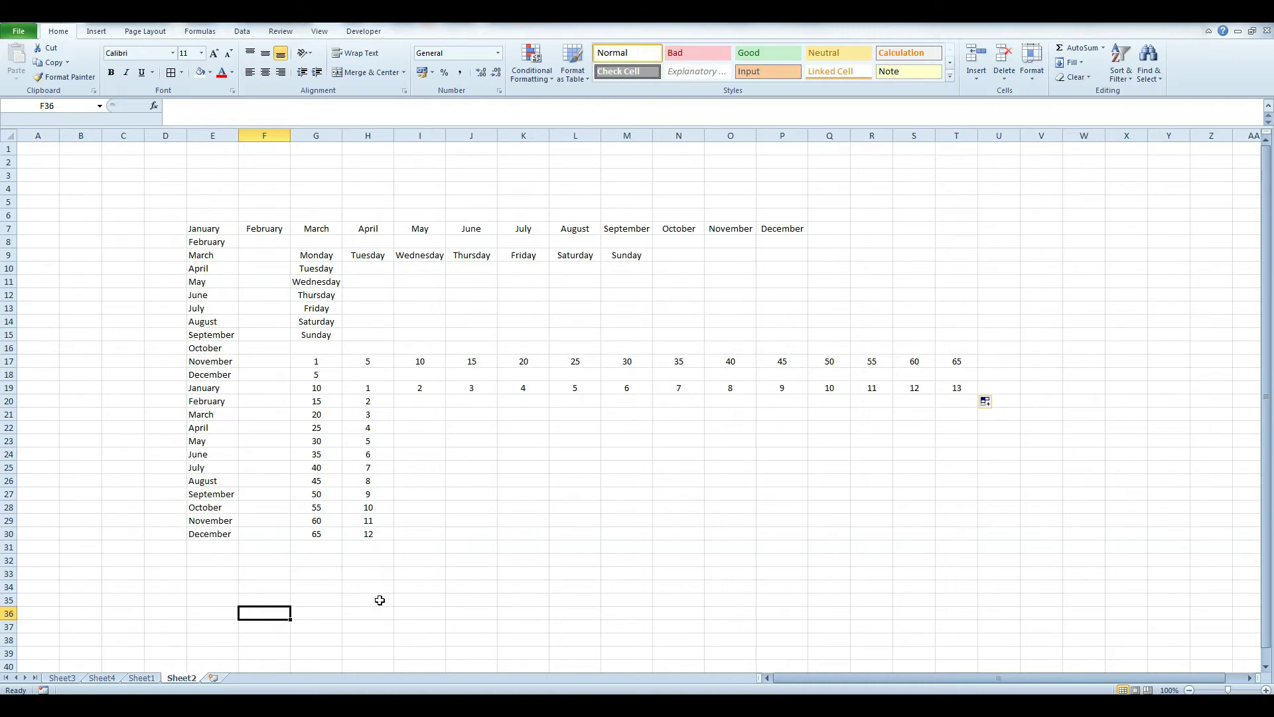
# - Select and review the whole block of AutoFill examples
pyautogui.click(427, 592)
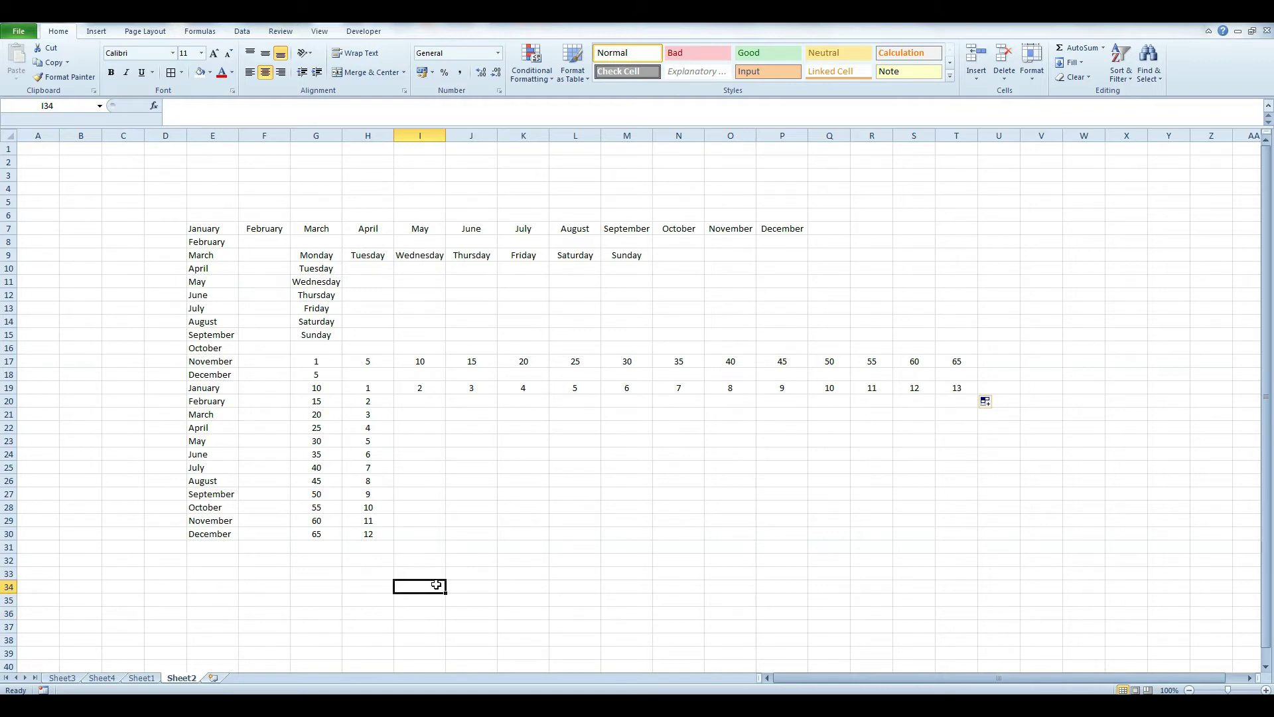
pyautogui.moveTo(189, 214); pyautogui.dragTo(1003, 540)
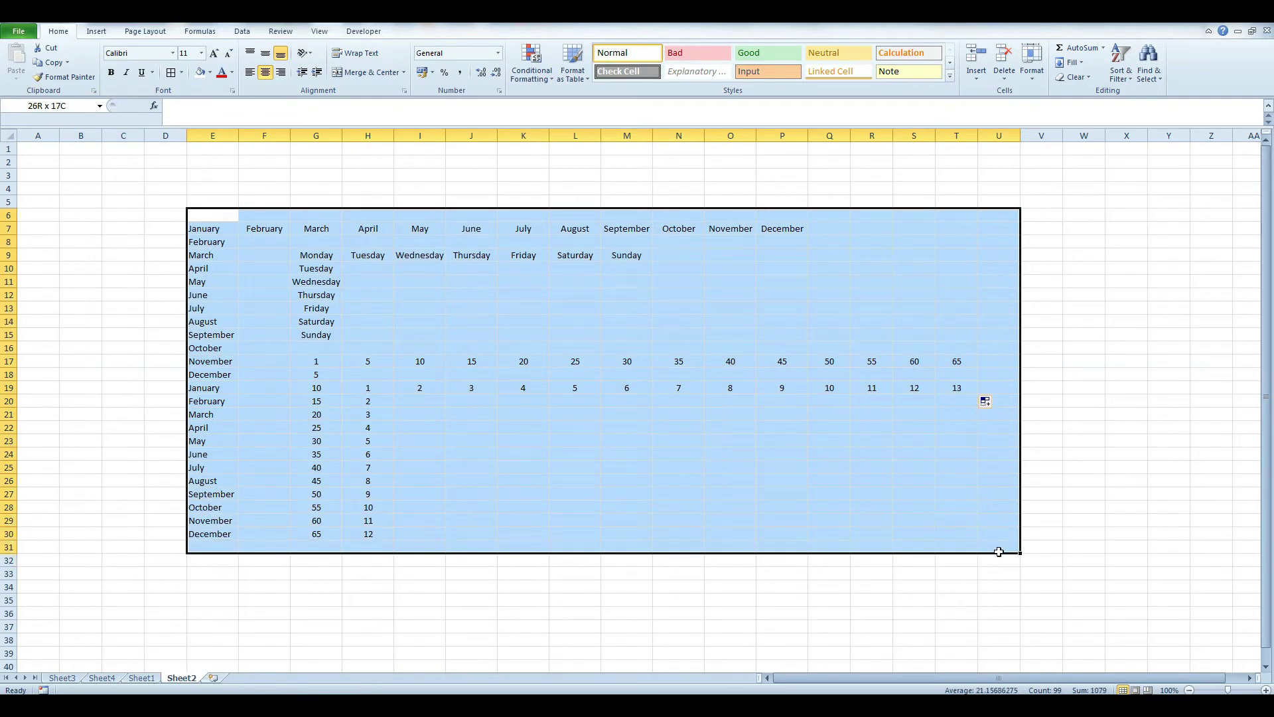
pyautogui.moveTo(998, 552); pyautogui.dragTo(999, 563)
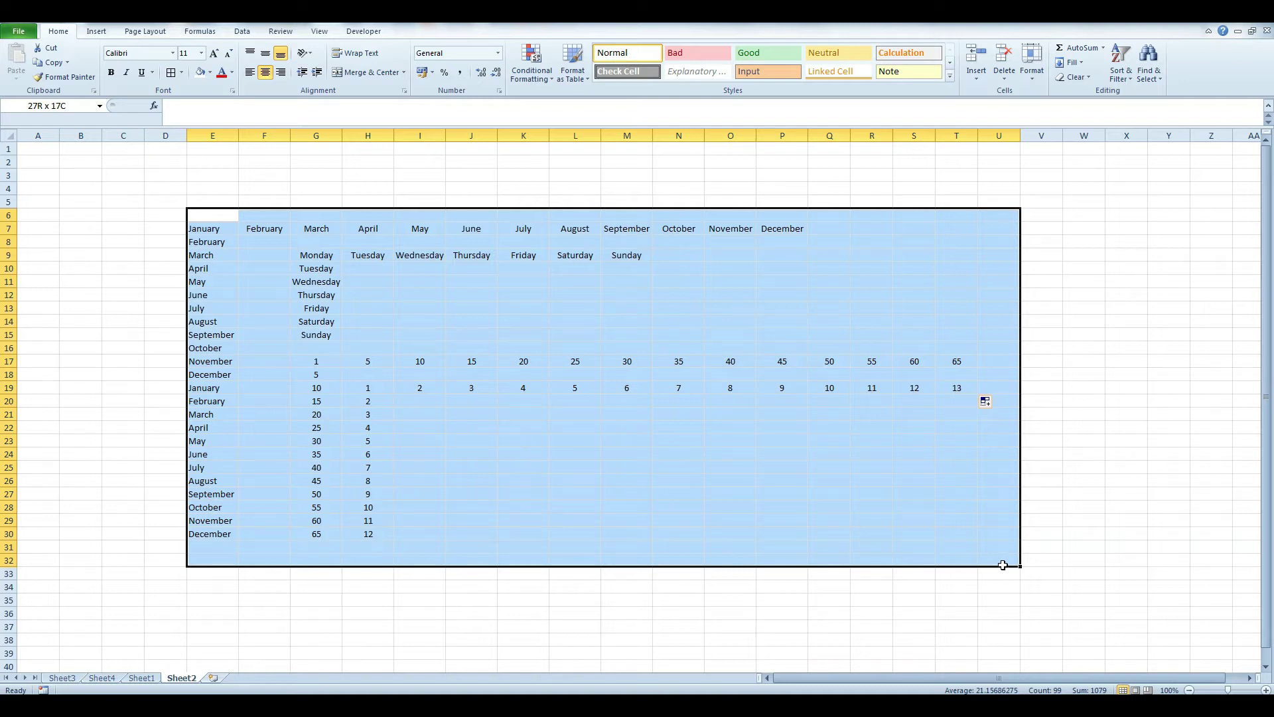
pyautogui.moveTo(1003, 565); pyautogui.dragTo(1003, 565)
pyautogui.moveTo(203, 214); pyautogui.dragTo(992, 575)
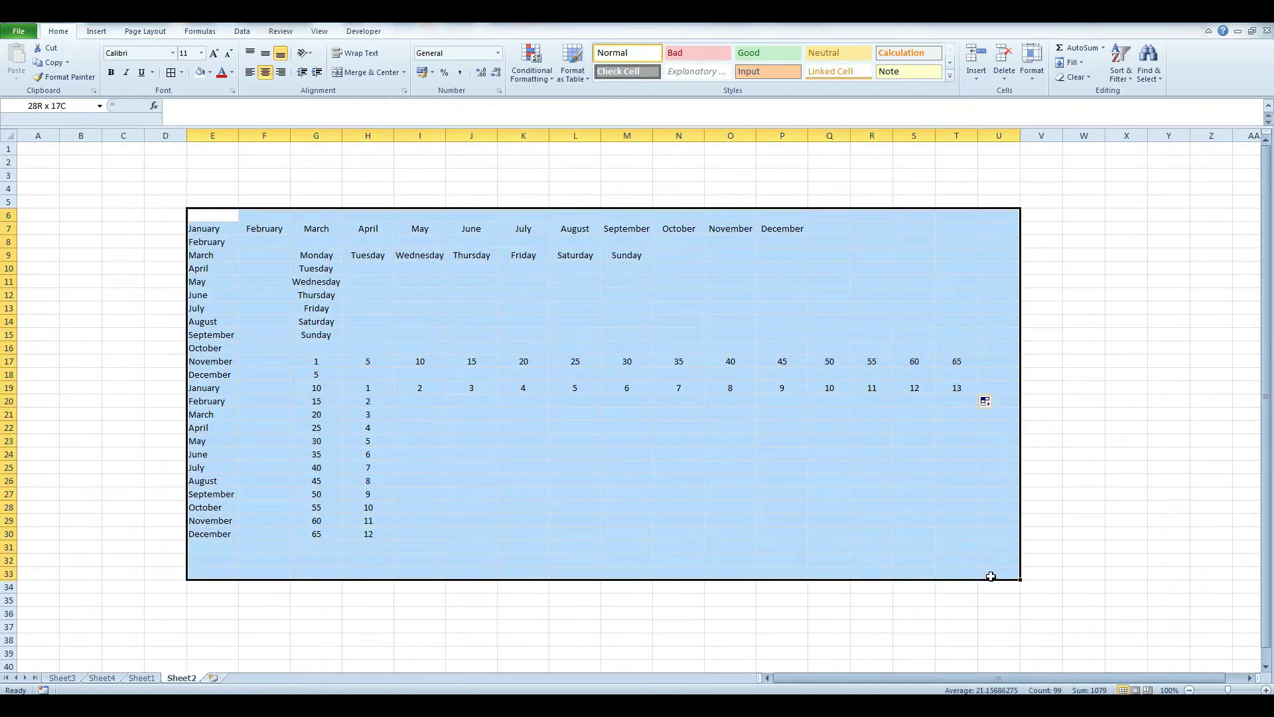
pyautogui.click(682, 588)
pyautogui.click(605, 502)
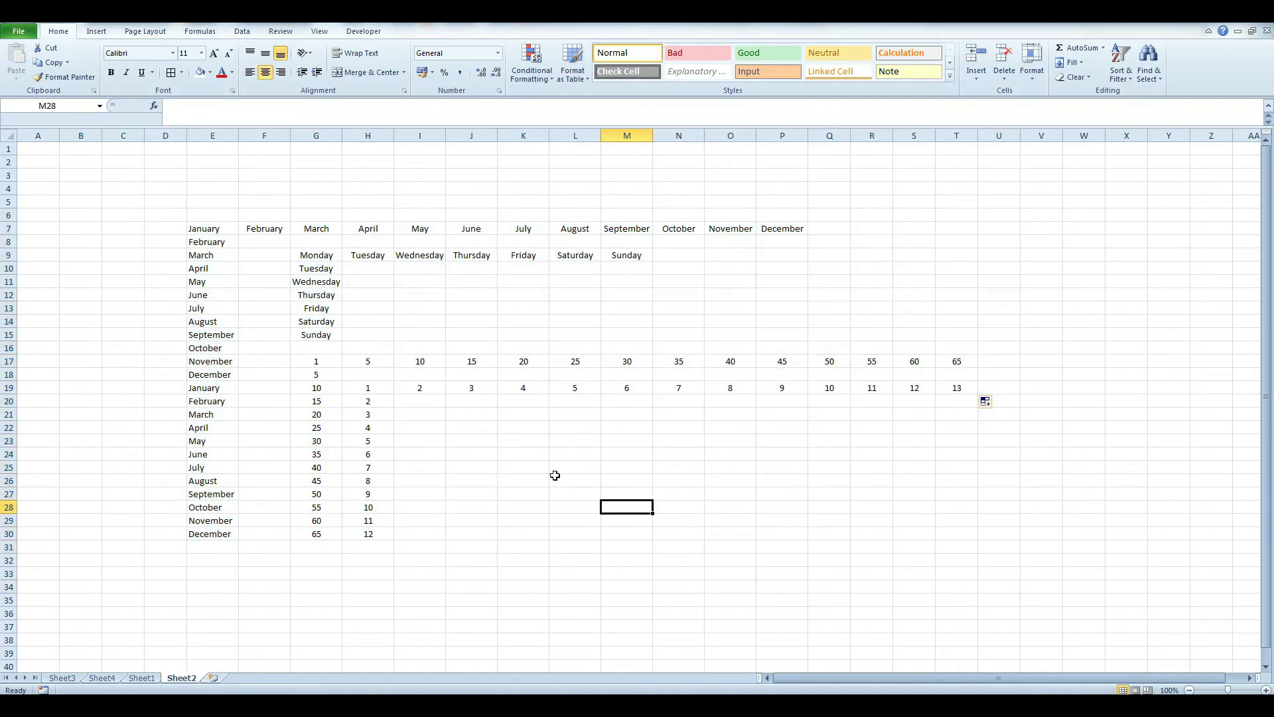
# - Review the months filled down column E and across row 7 from January
pyautogui.click(216, 231)
pyautogui.click(261, 228)
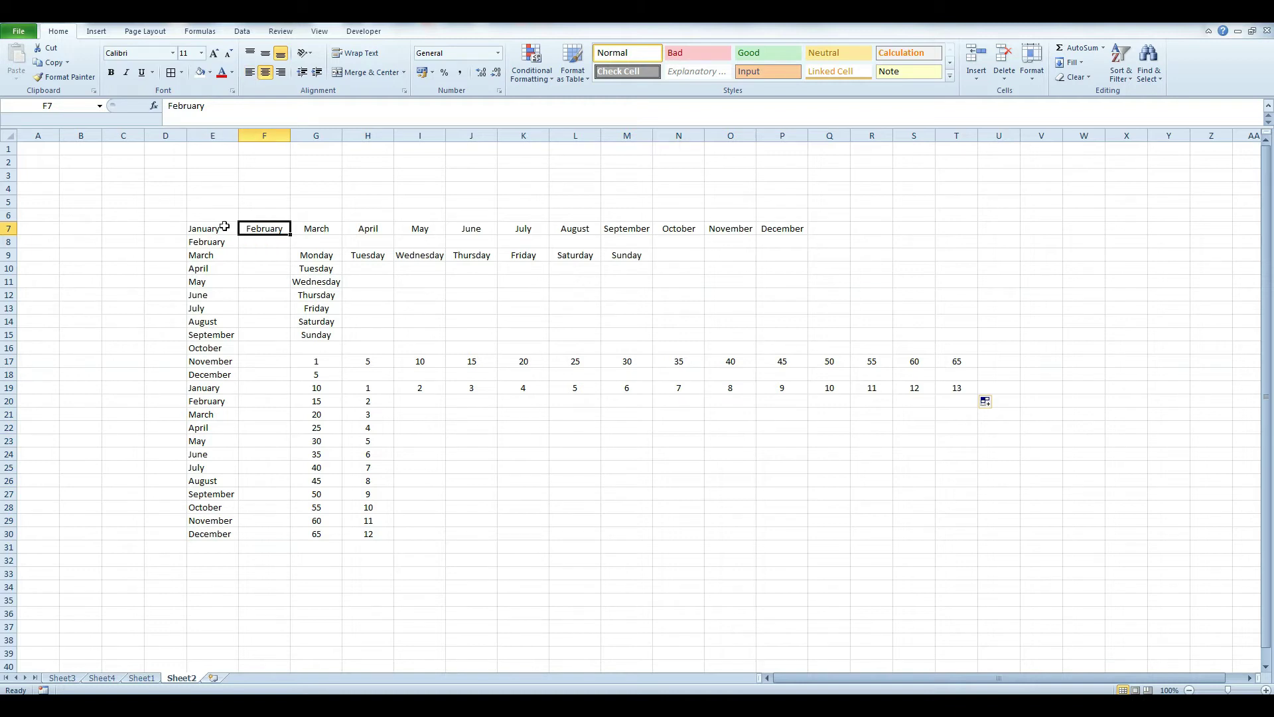
pyautogui.click(202, 224)
pyautogui.moveTo(206, 229); pyautogui.dragTo(188, 536)
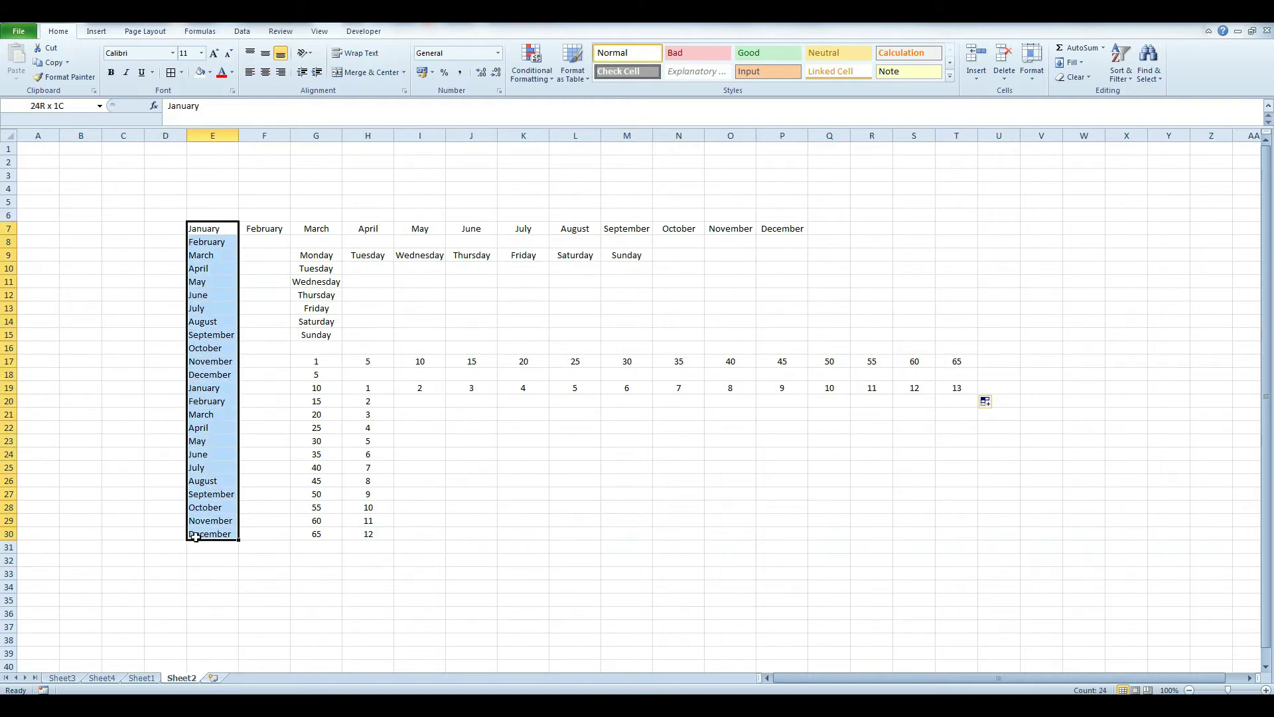
pyautogui.click(272, 269)
pyautogui.moveTo(219, 229)
pyautogui.mouseDown()
pyautogui.moveTo(224, 561)
pyautogui.moveTo(229, 546)
pyautogui.mouseUp()
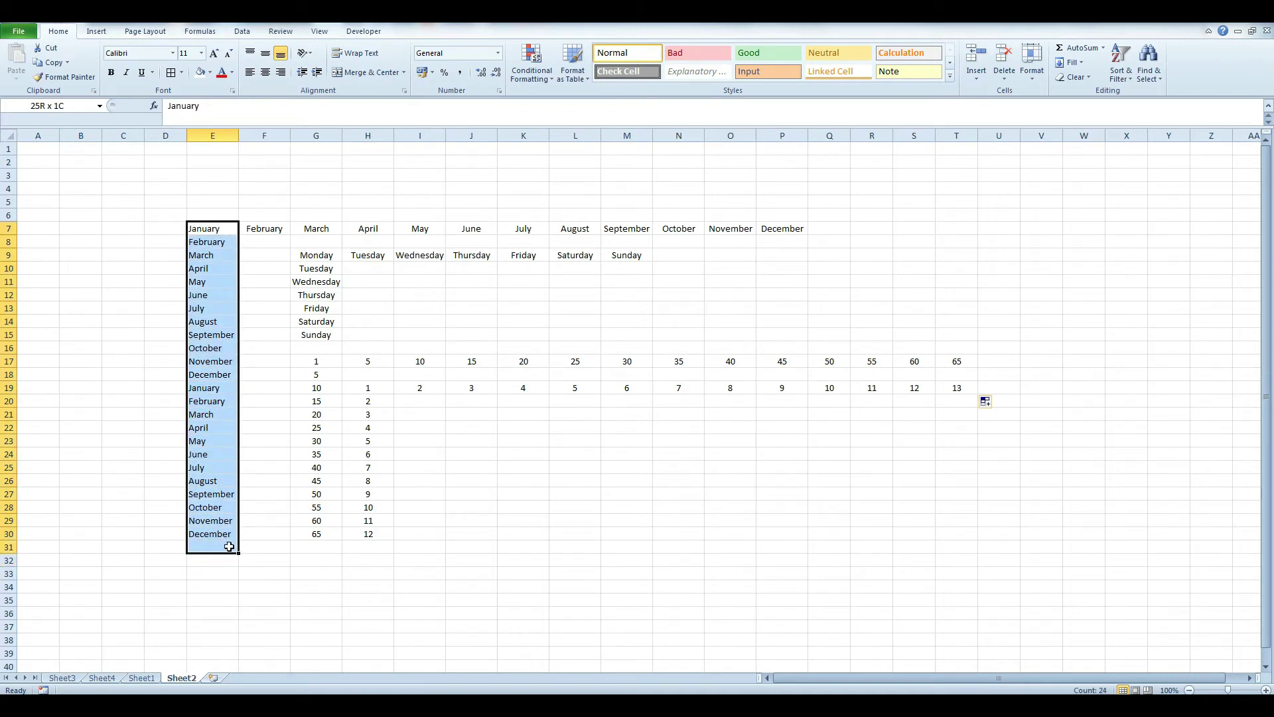
pyautogui.click(212, 233)
pyautogui.moveTo(213, 232); pyautogui.dragTo(821, 228)
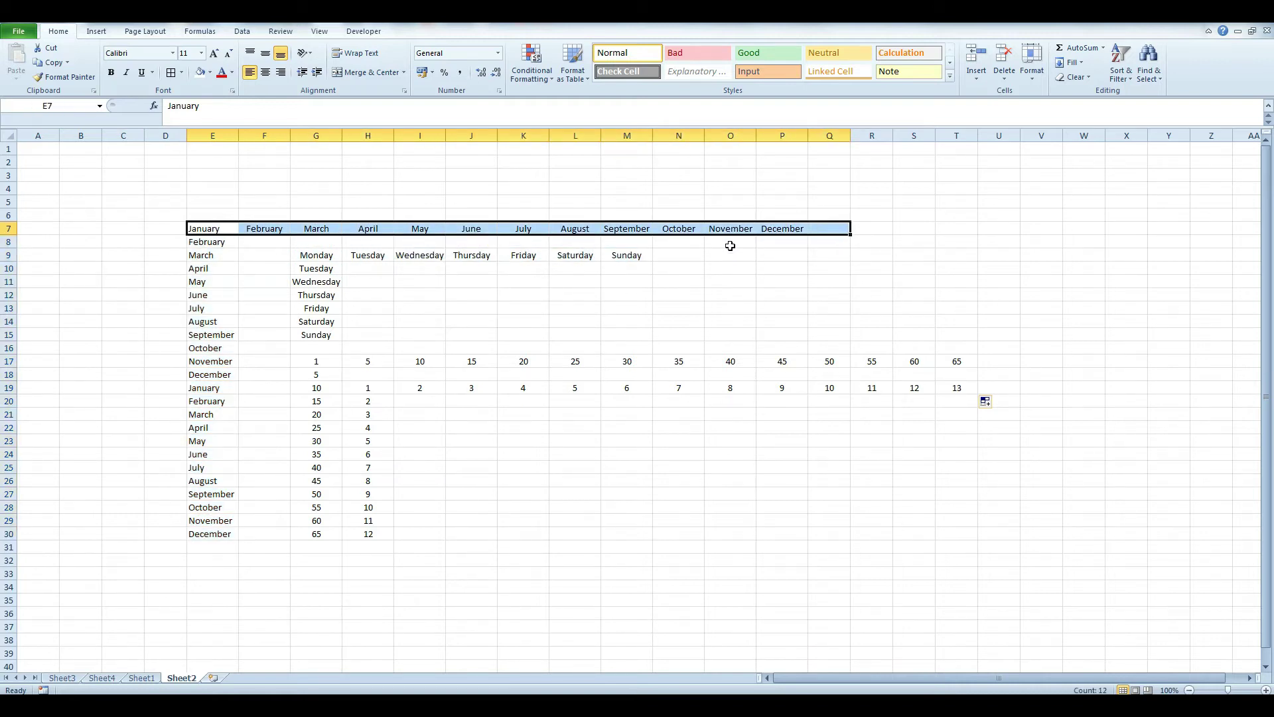
pyautogui.click(471, 322)
# - Step through January to June in column E, then reselect the row 7 months
pyautogui.click(215, 228)
pyautogui.click(211, 242)
pyautogui.click(220, 229)
pyautogui.click(215, 242)
pyautogui.click(210, 258)
pyautogui.click(208, 271)
pyautogui.click(207, 284)
pyautogui.click(207, 296)
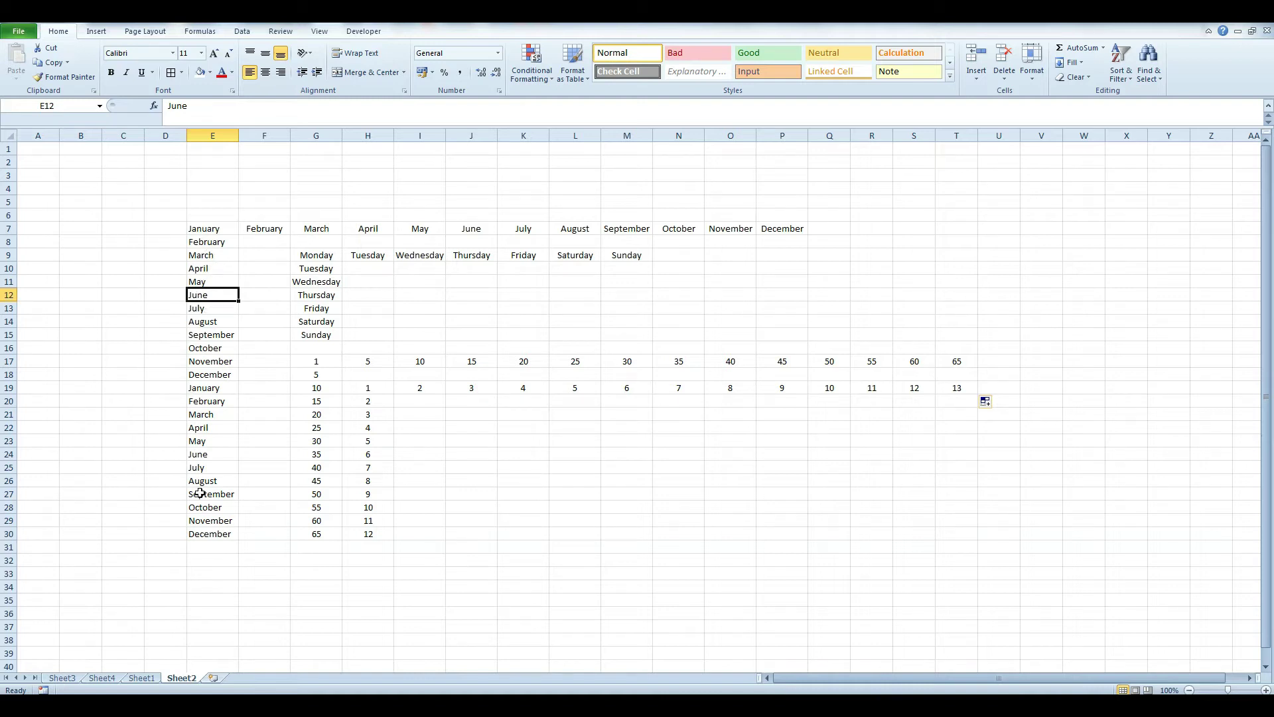
pyautogui.moveTo(257, 227); pyautogui.dragTo(778, 219)
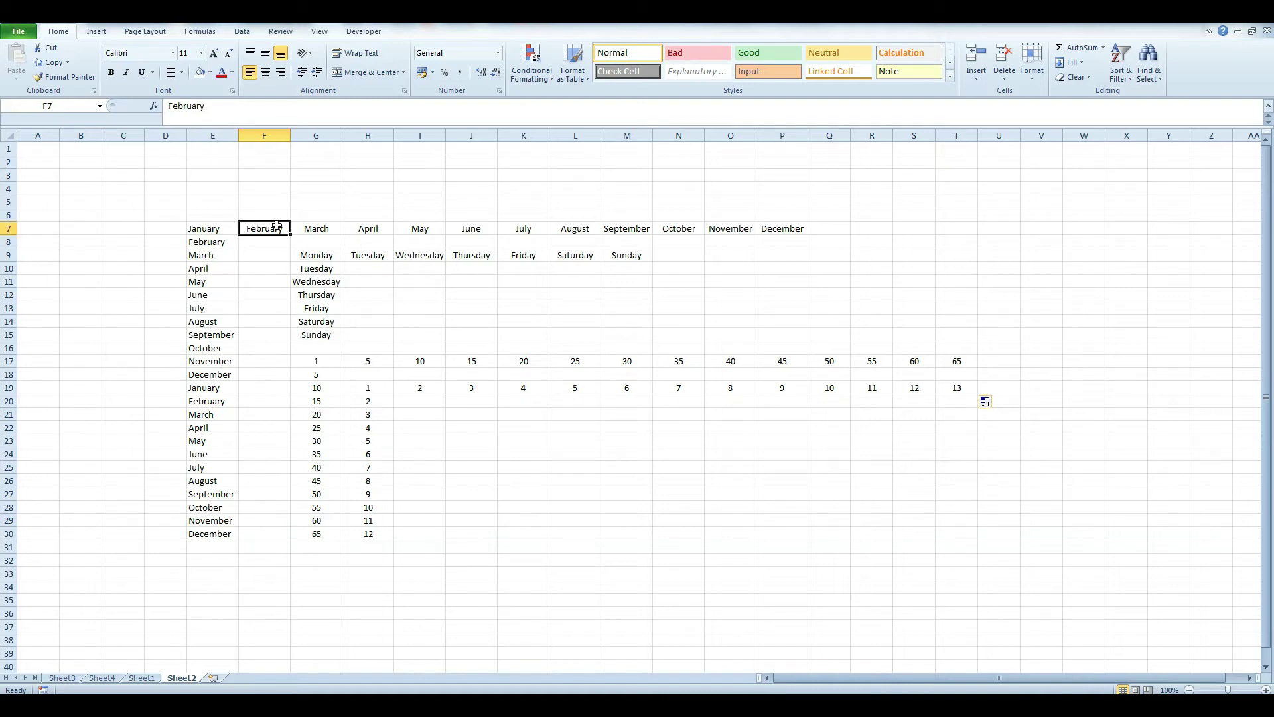
pyautogui.click(604, 310)
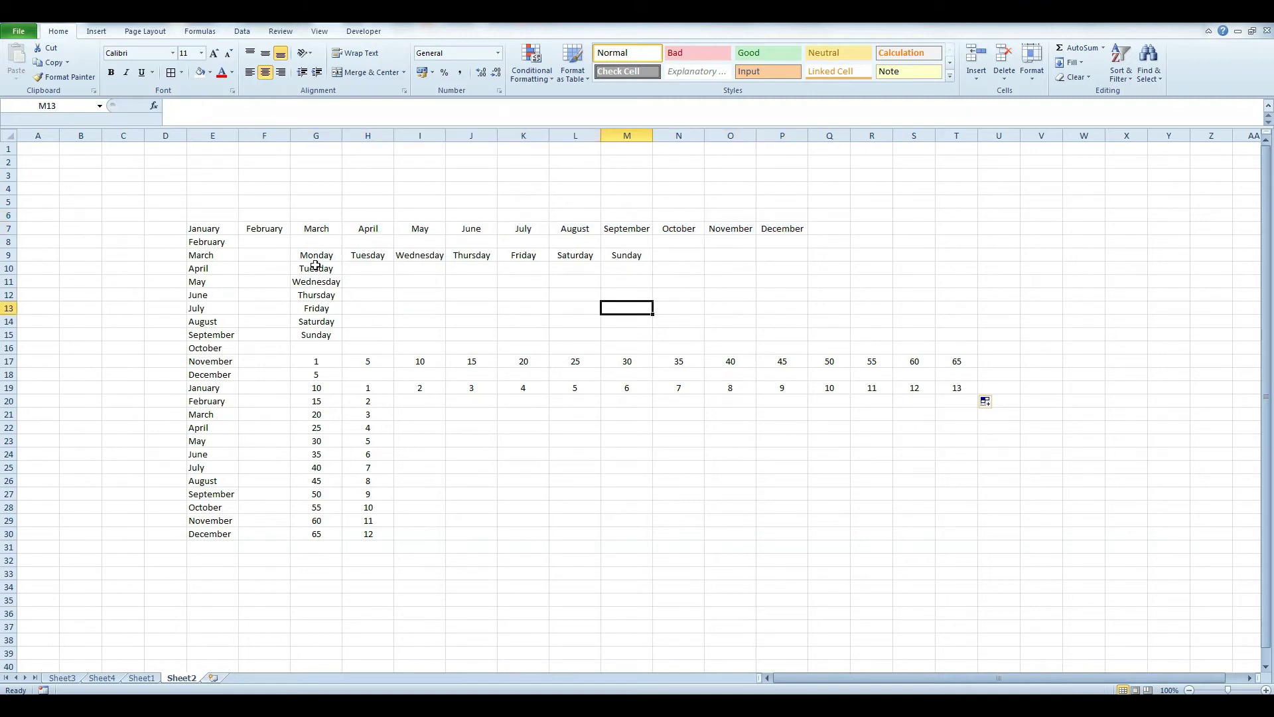
# - Left-align the Monday-to-Sunday list in G9:G15, then check the weekdays across row 9
pyautogui.moveTo(321, 256); pyautogui.dragTo(317, 334)
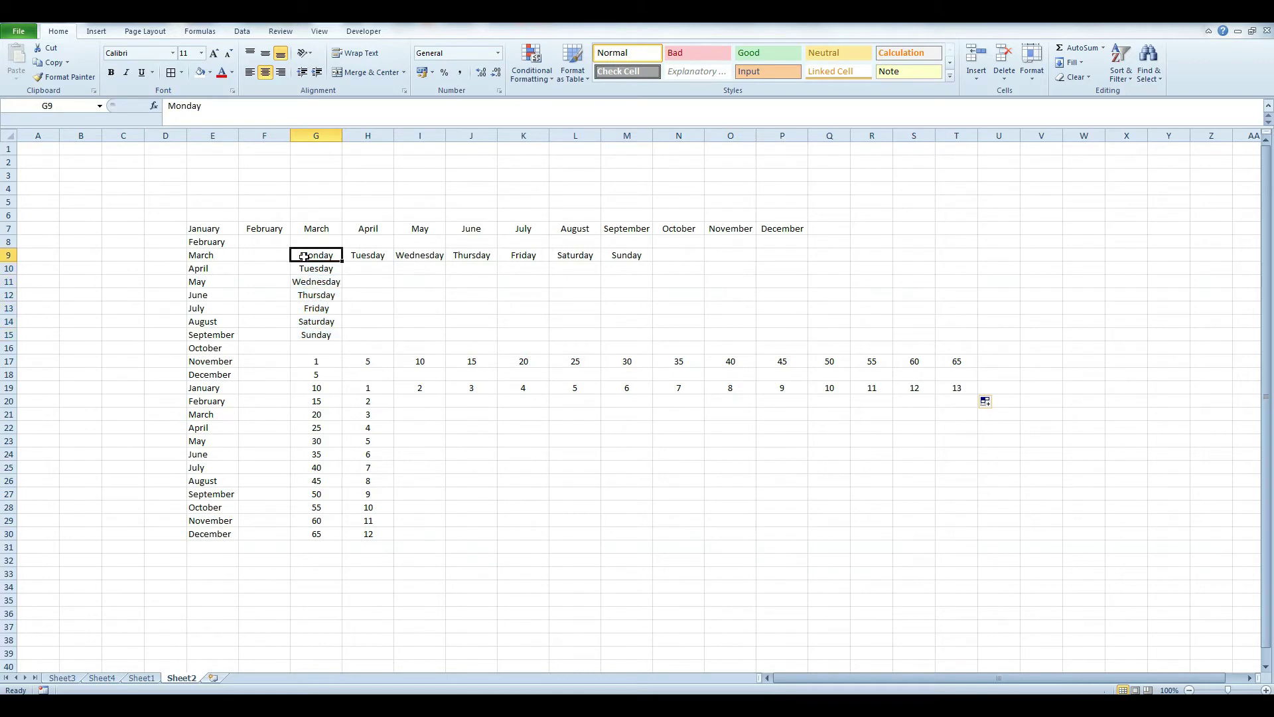
pyautogui.moveTo(317, 333); pyautogui.dragTo(312, 334)
pyautogui.click(249, 72)
pyautogui.click(356, 257)
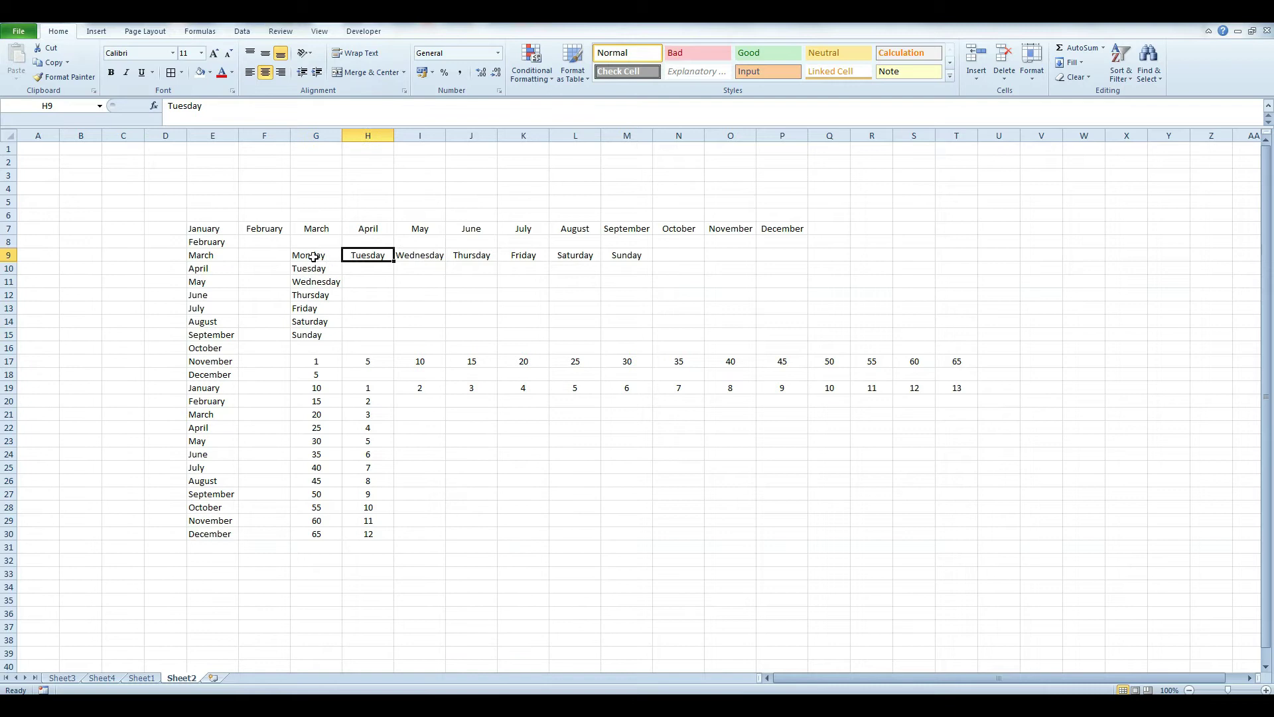
pyautogui.moveTo(322, 255); pyautogui.dragTo(610, 258)
pyautogui.click(571, 284)
pyautogui.click(664, 281)
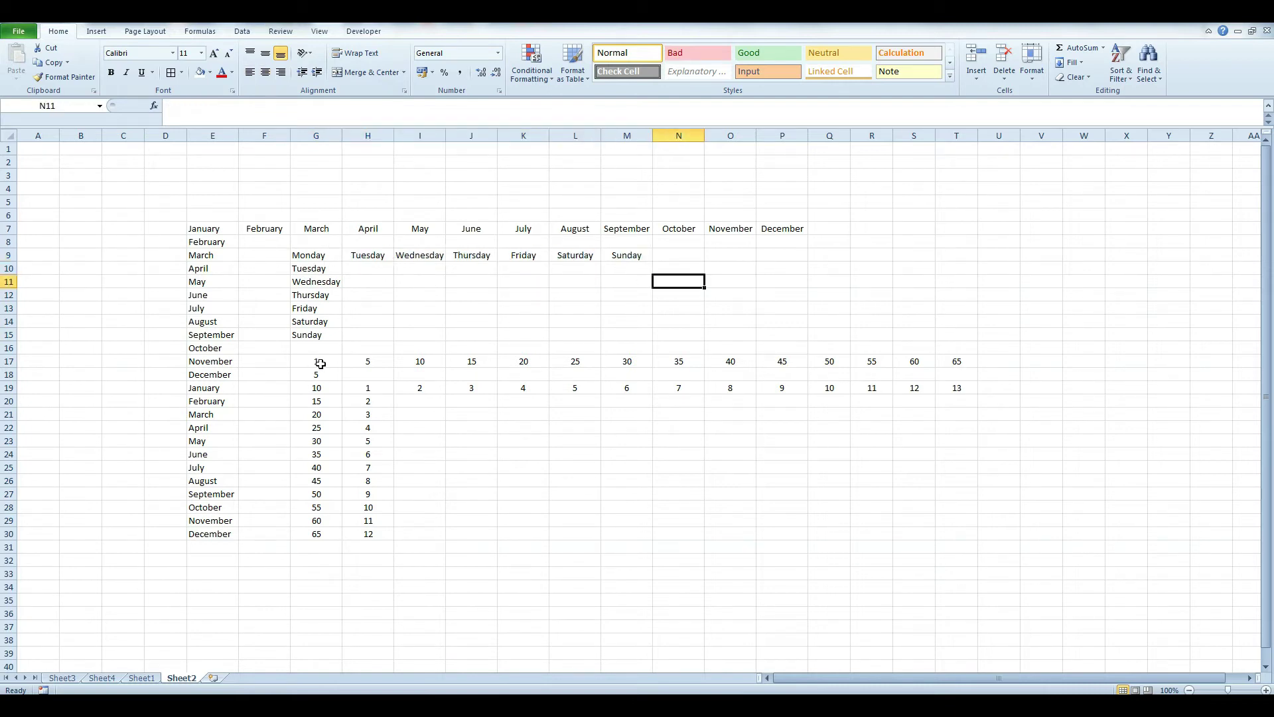
pyautogui.click(796, 218)
pyautogui.moveTo(316, 361); pyautogui.dragTo(304, 533)
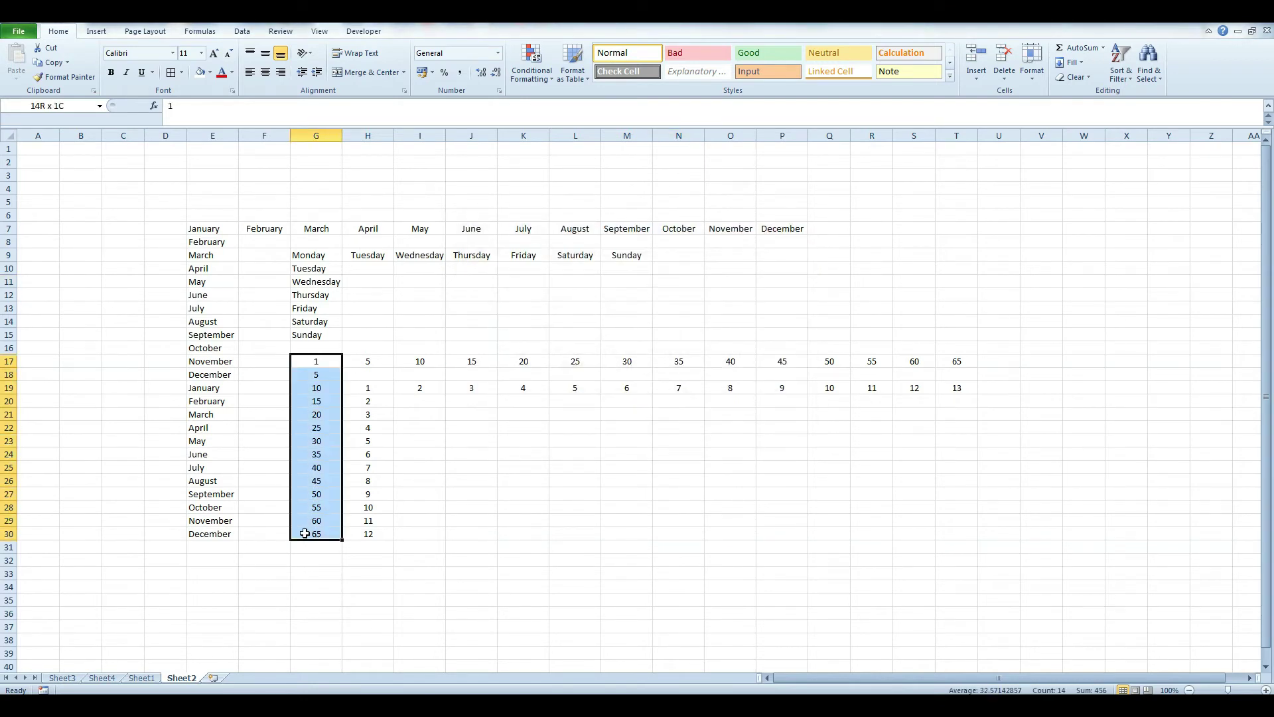
pyautogui.click(325, 373)
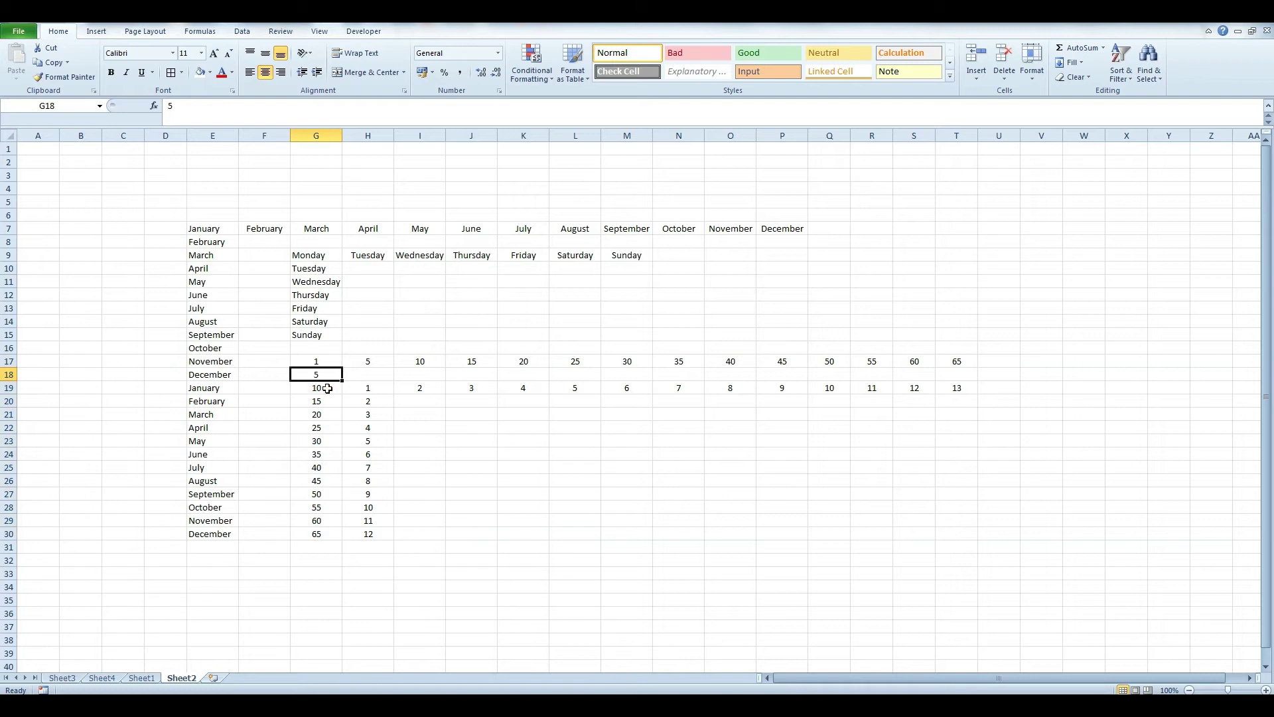
pyautogui.click(323, 387)
pyautogui.click(323, 401)
pyautogui.click(324, 426)
pyautogui.click(323, 456)
pyautogui.click(320, 507)
pyautogui.click(309, 531)
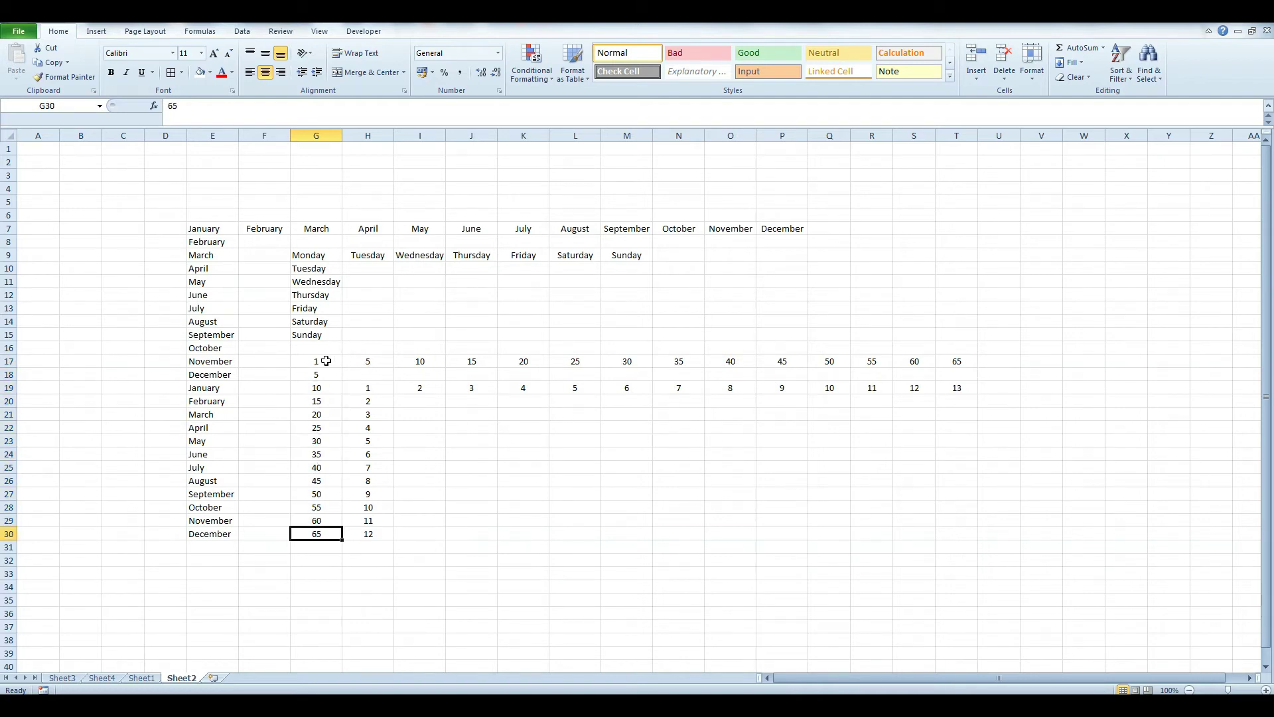
pyautogui.moveTo(330, 362); pyautogui.dragTo(944, 378)
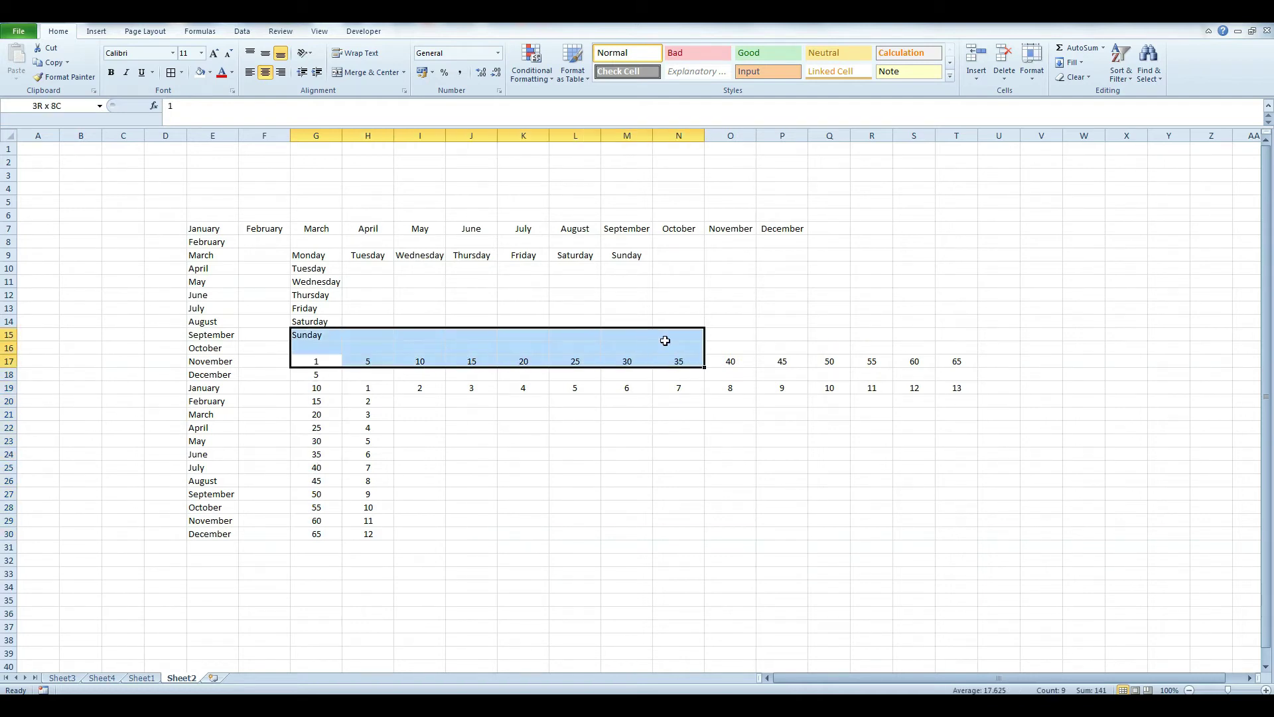
pyautogui.click(488, 440)
pyautogui.moveTo(364, 389); pyautogui.dragTo(956, 390)
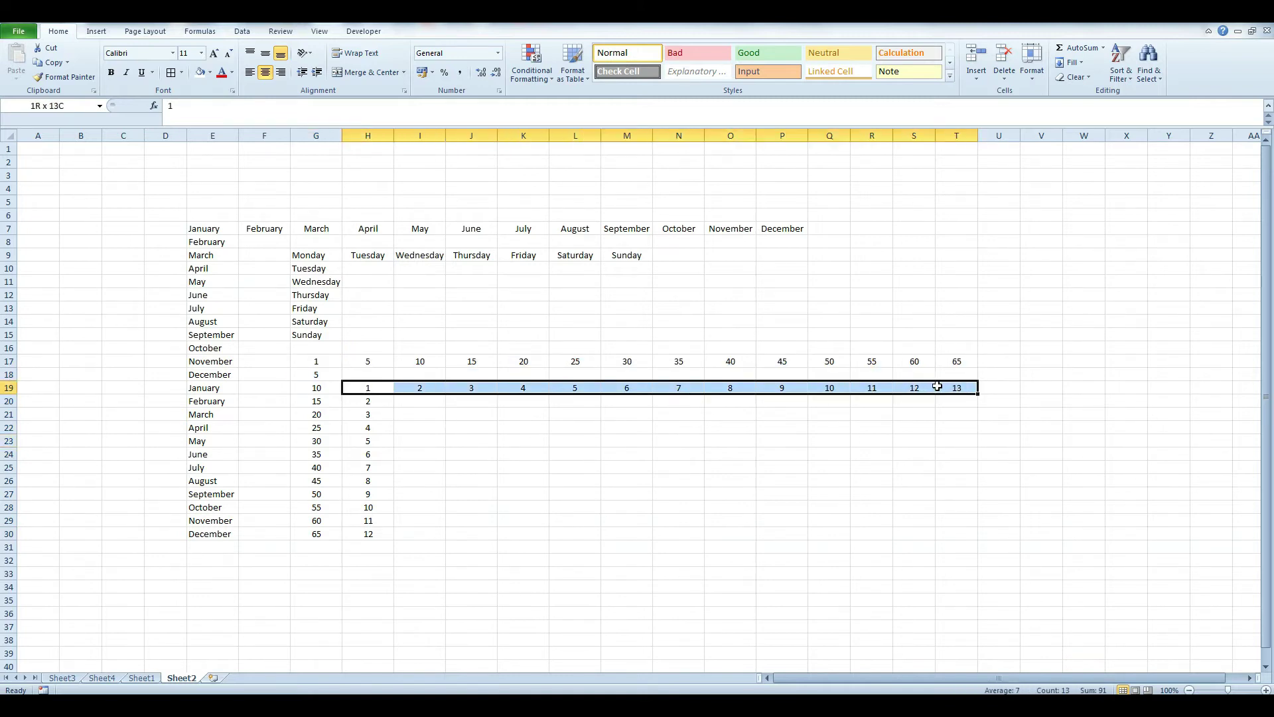
pyautogui.click(561, 440)
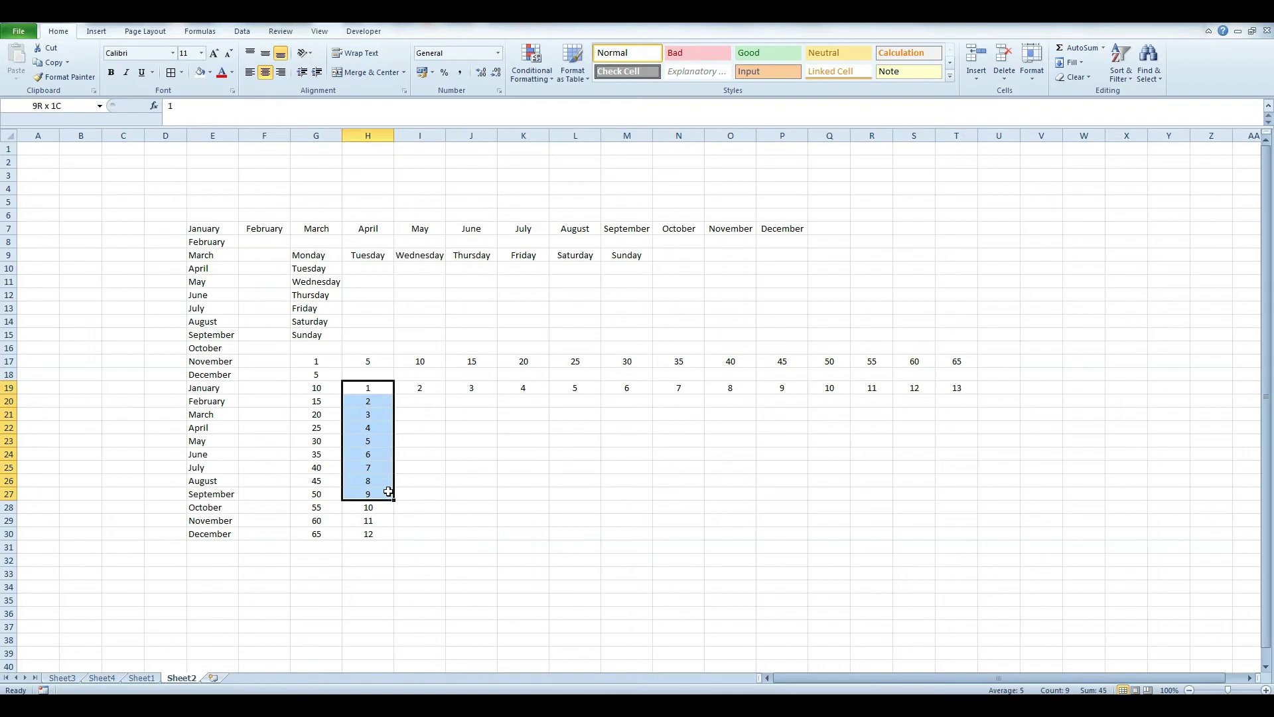
pyautogui.moveTo(377, 394); pyautogui.dragTo(379, 528)
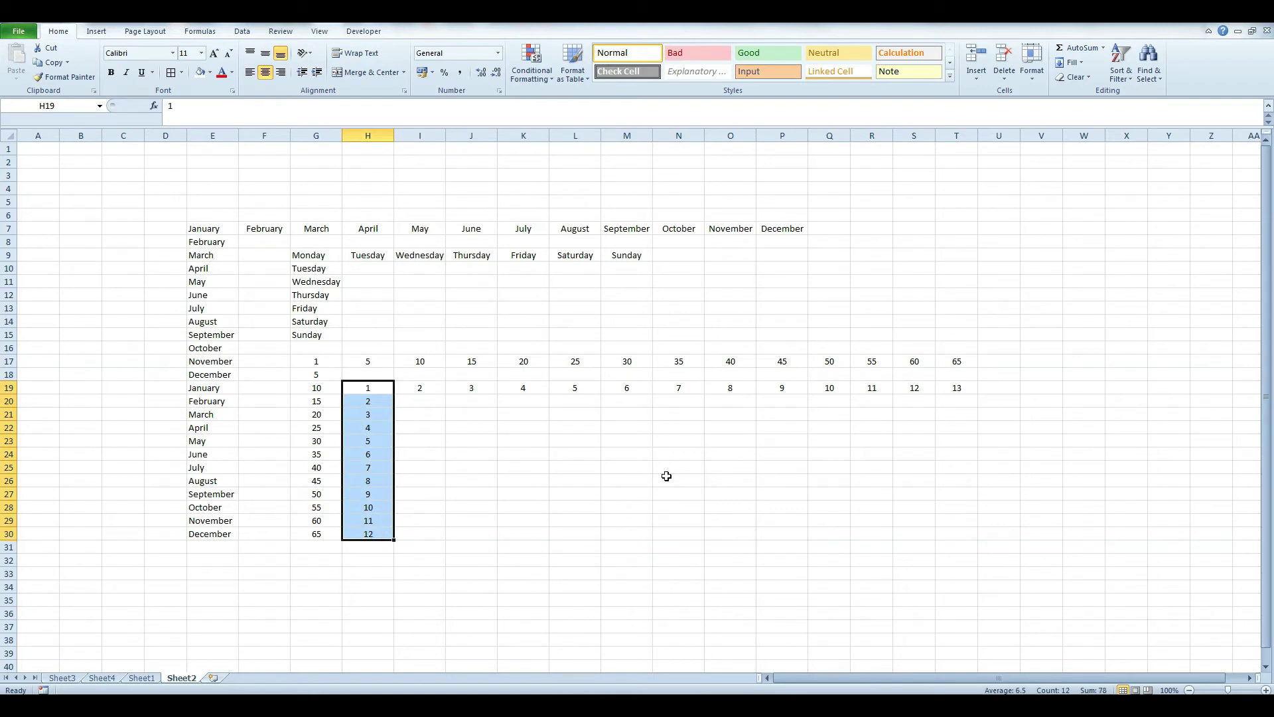
pyautogui.click(583, 462)
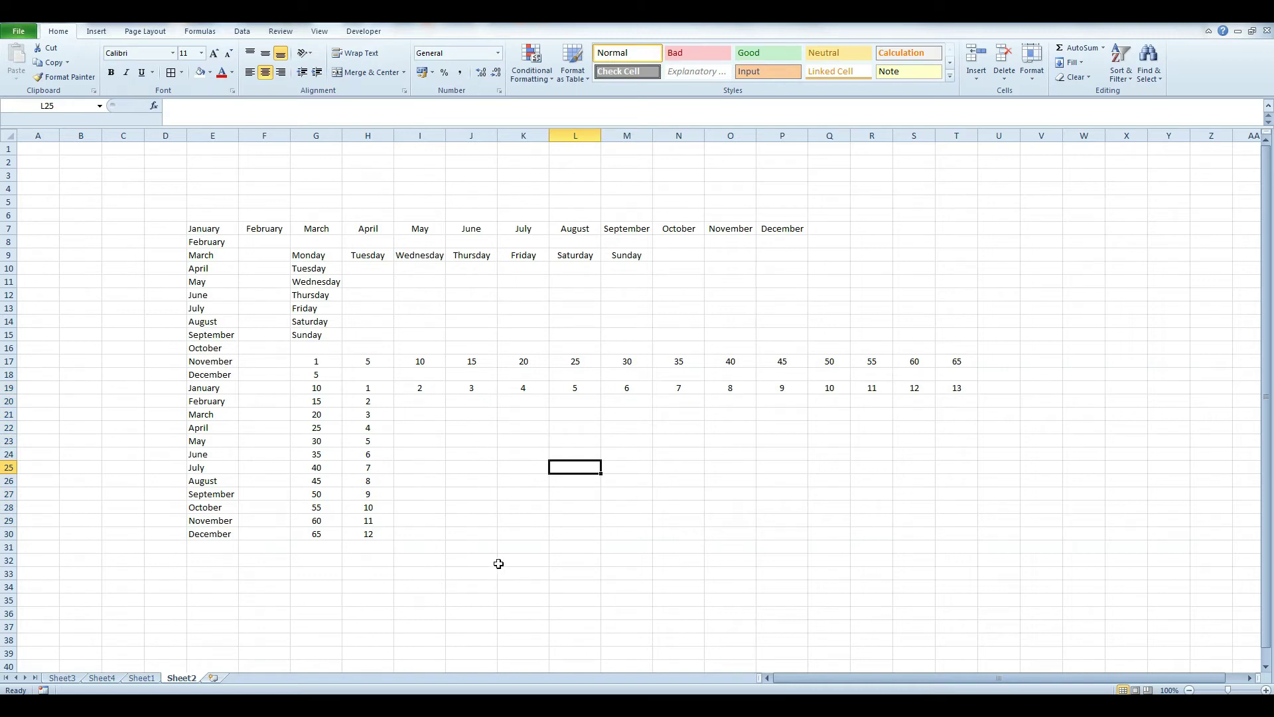
pyautogui.click(218, 578)
pyautogui.click(268, 571)
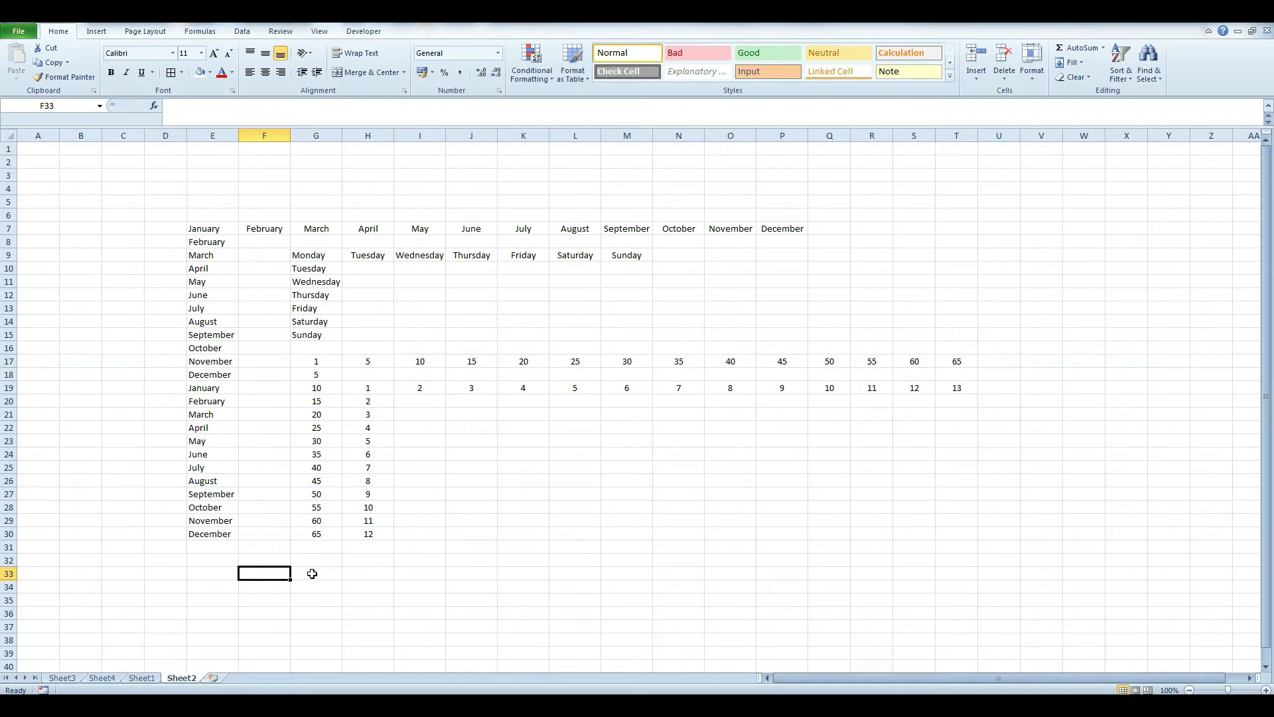
pyautogui.click(367, 575)
pyautogui.click(265, 569)
pyautogui.click(226, 569)
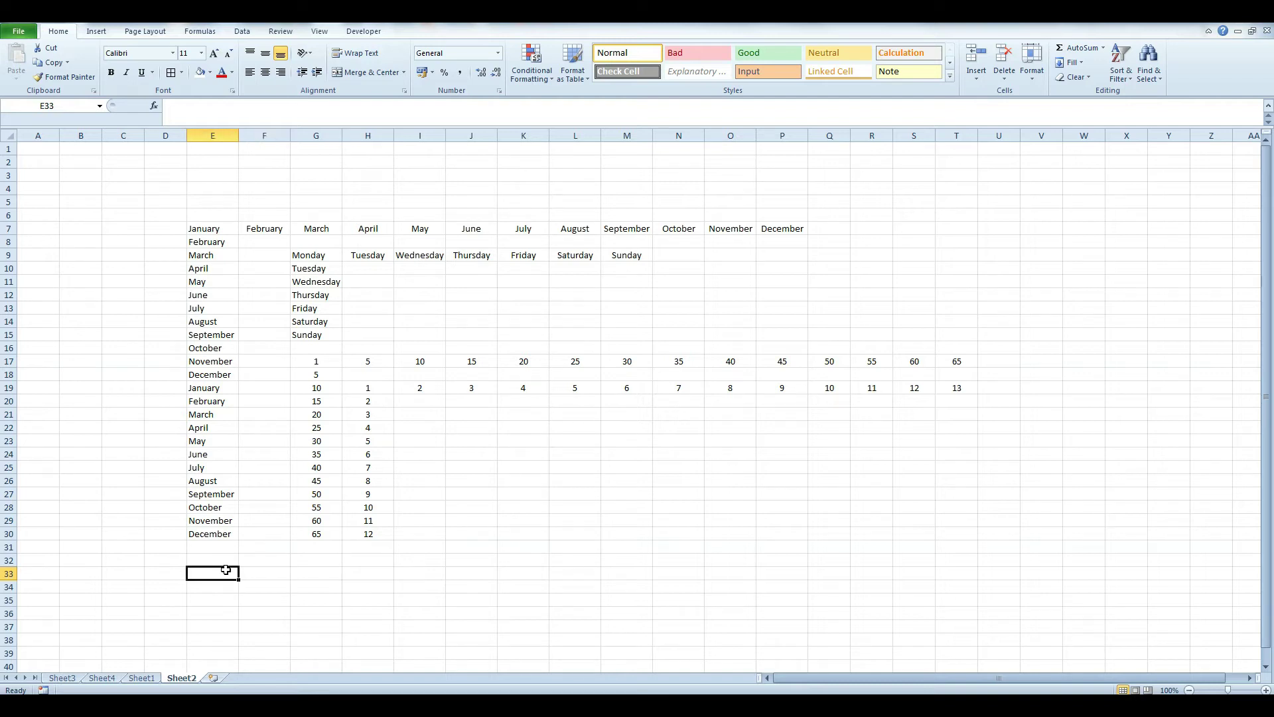
pyautogui.click(319, 569)
pyautogui.click(266, 575)
pyautogui.click(215, 575)
pyautogui.click(418, 572)
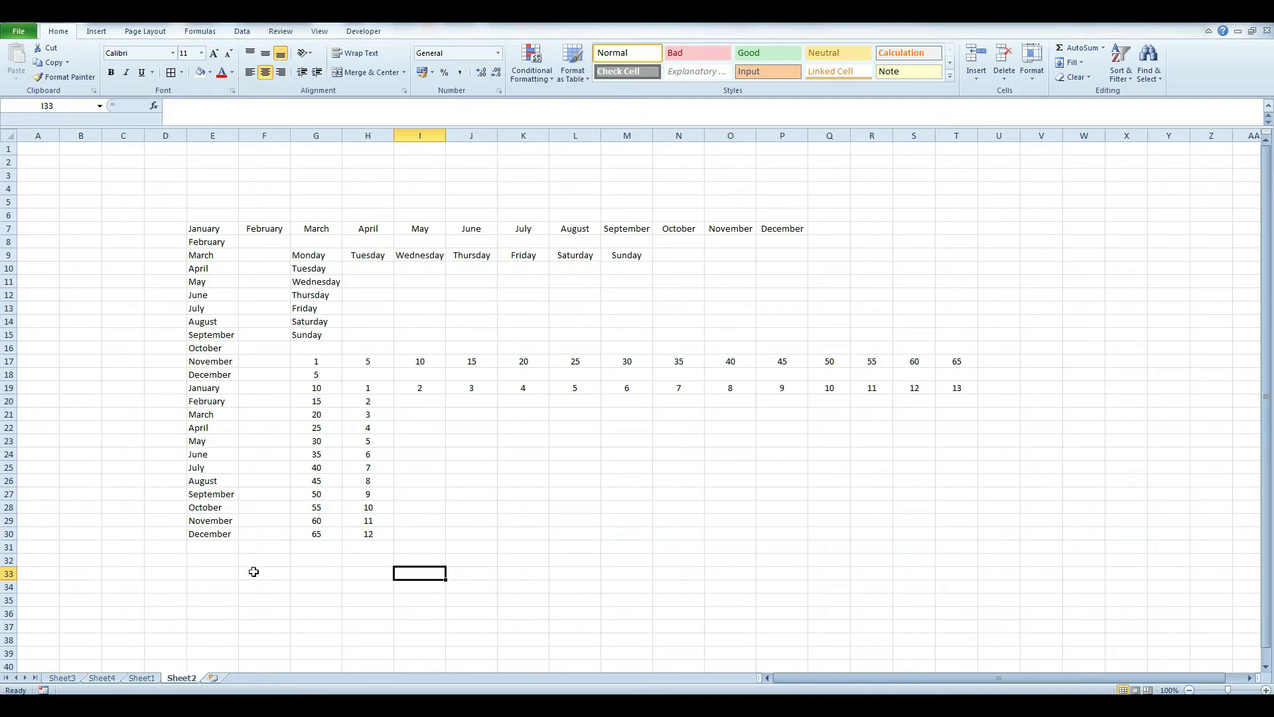
# - Review the examples block and close the Windows colour-scheme warning
pyautogui.moveTo(182, 198); pyautogui.dragTo(978, 557)
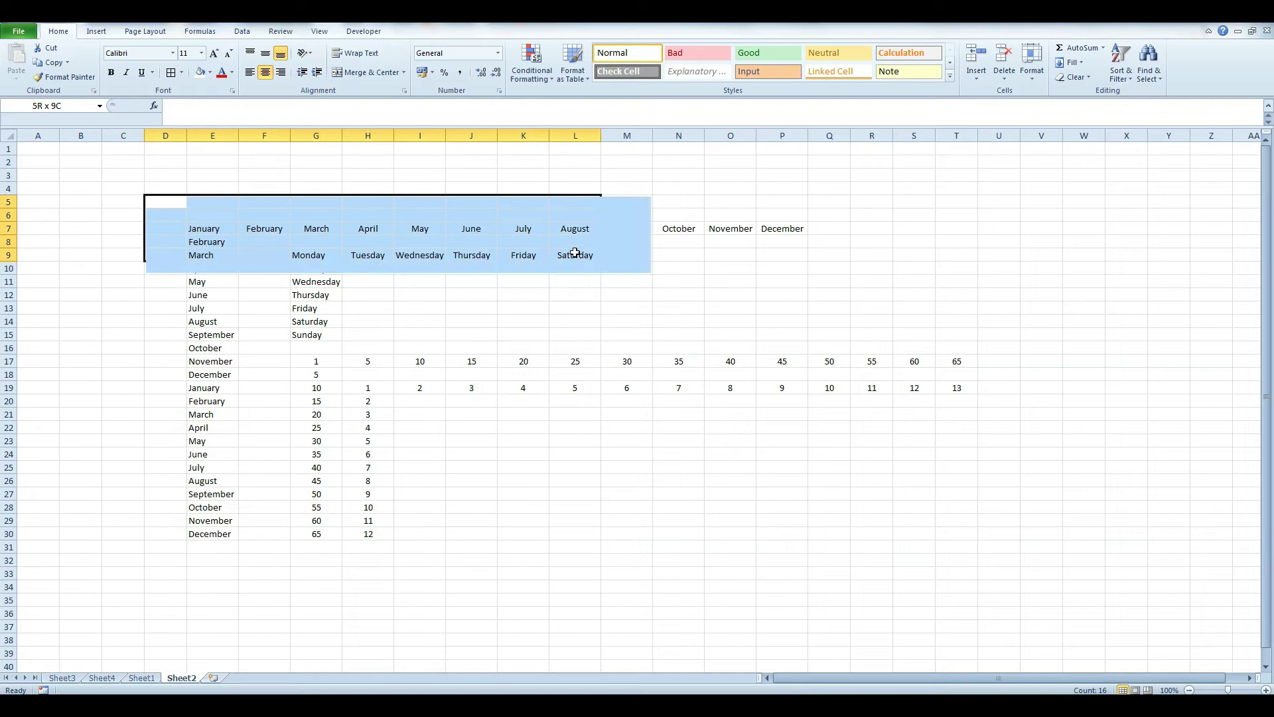
pyautogui.click(716, 571)
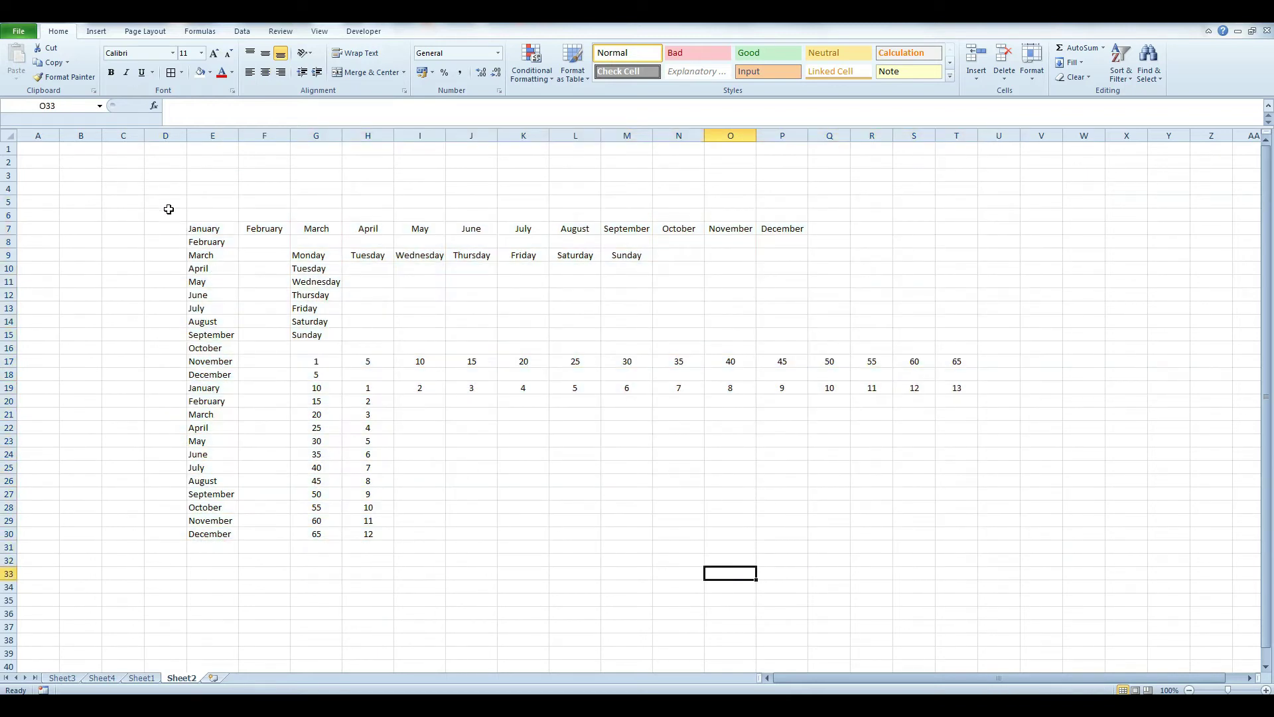
pyautogui.moveTo(168, 209); pyautogui.dragTo(965, 554)
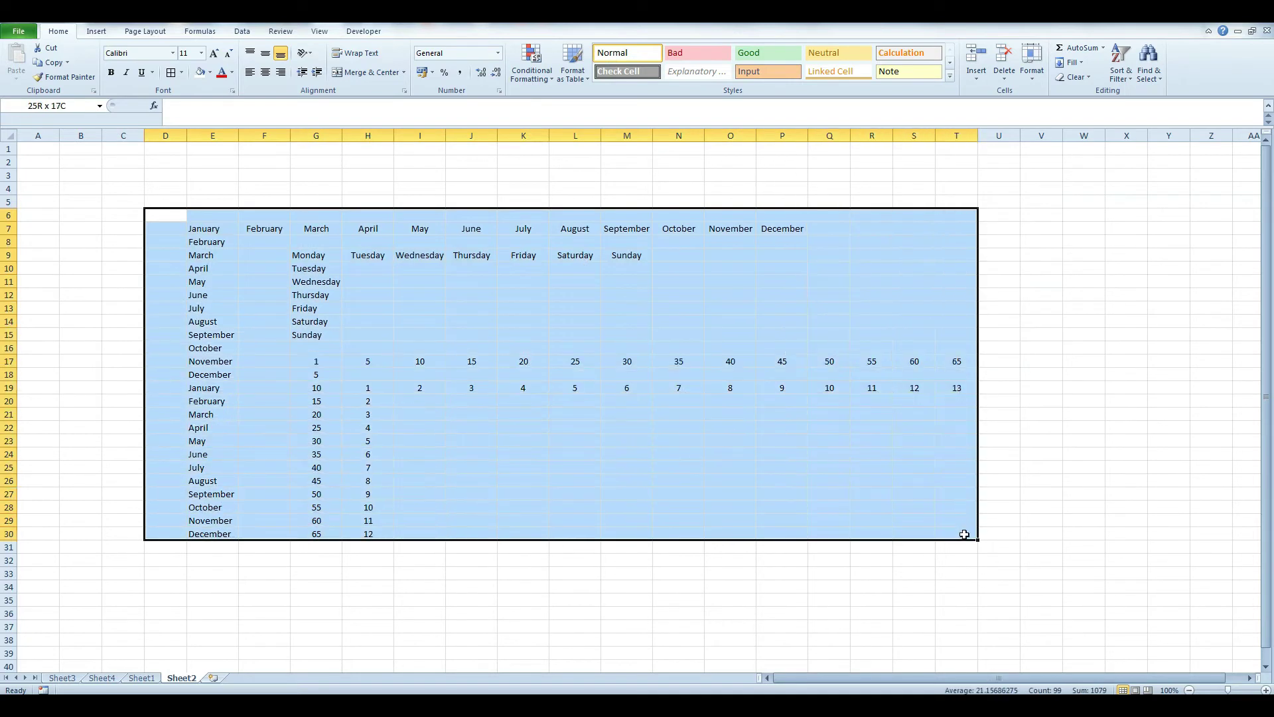
pyautogui.moveTo(964, 555); pyautogui.dragTo(965, 555)
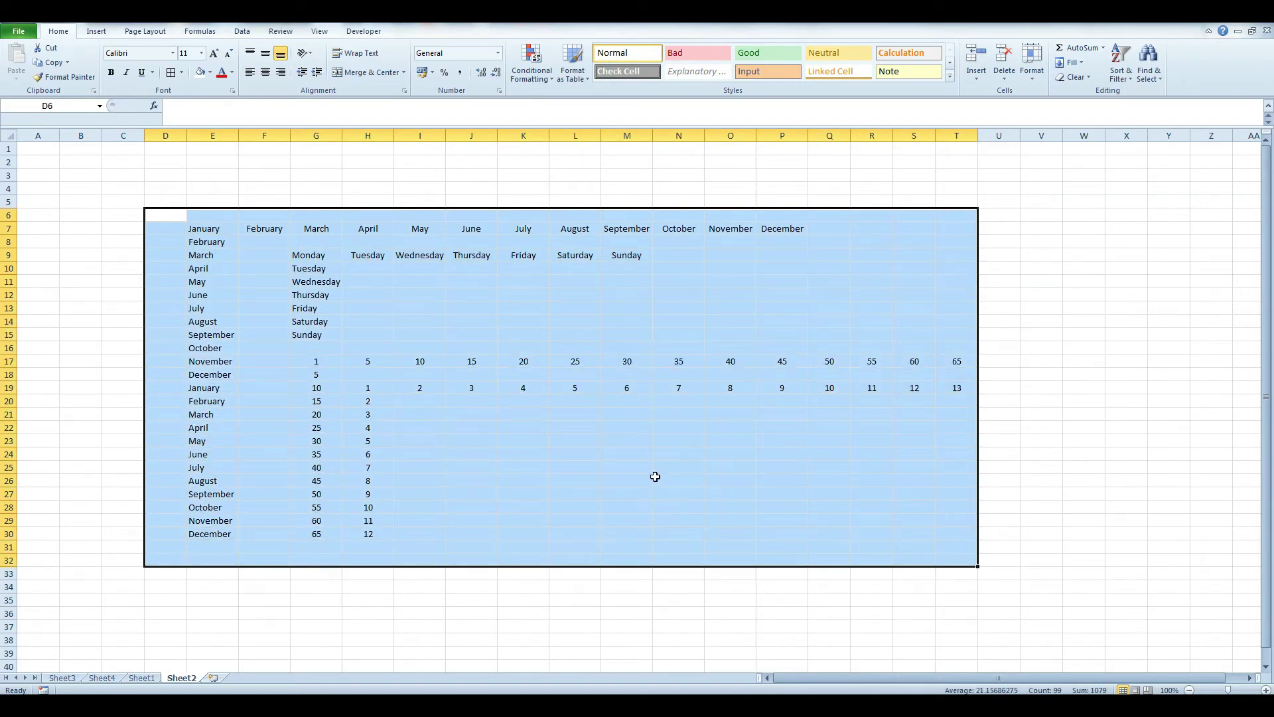
pyautogui.click(537, 518)
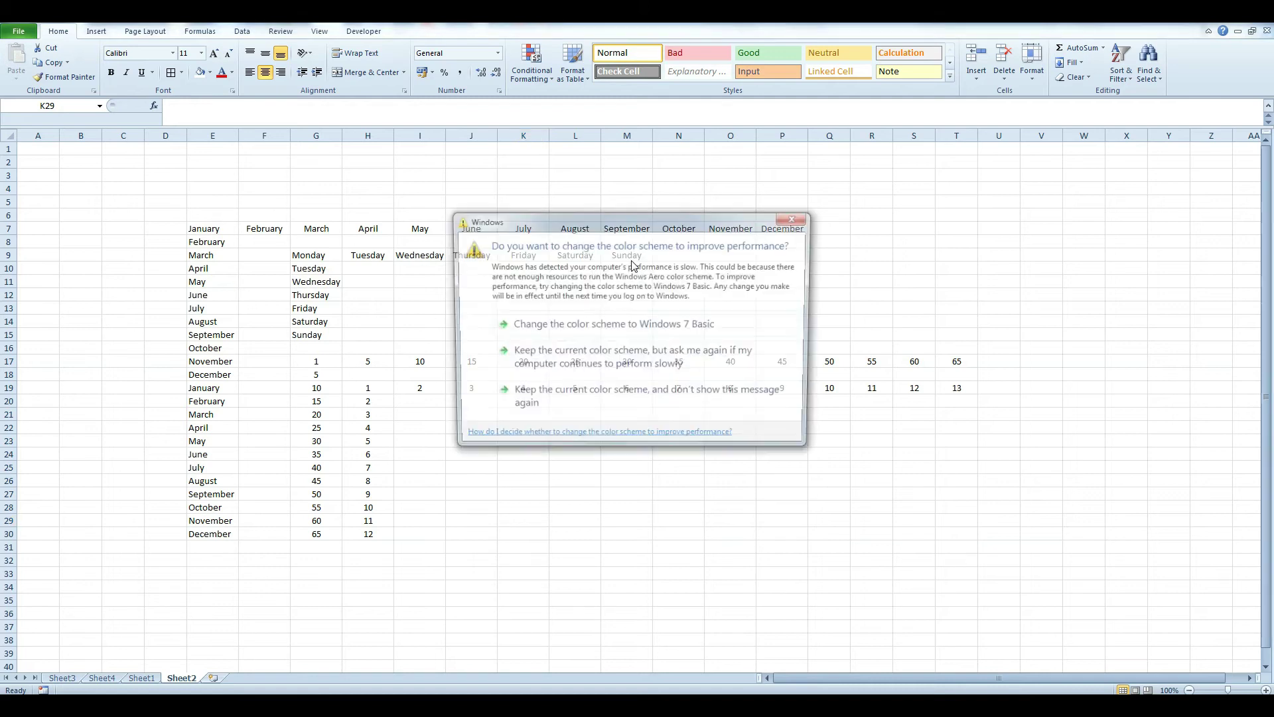
pyautogui.click(796, 218)
pyautogui.click(554, 322)
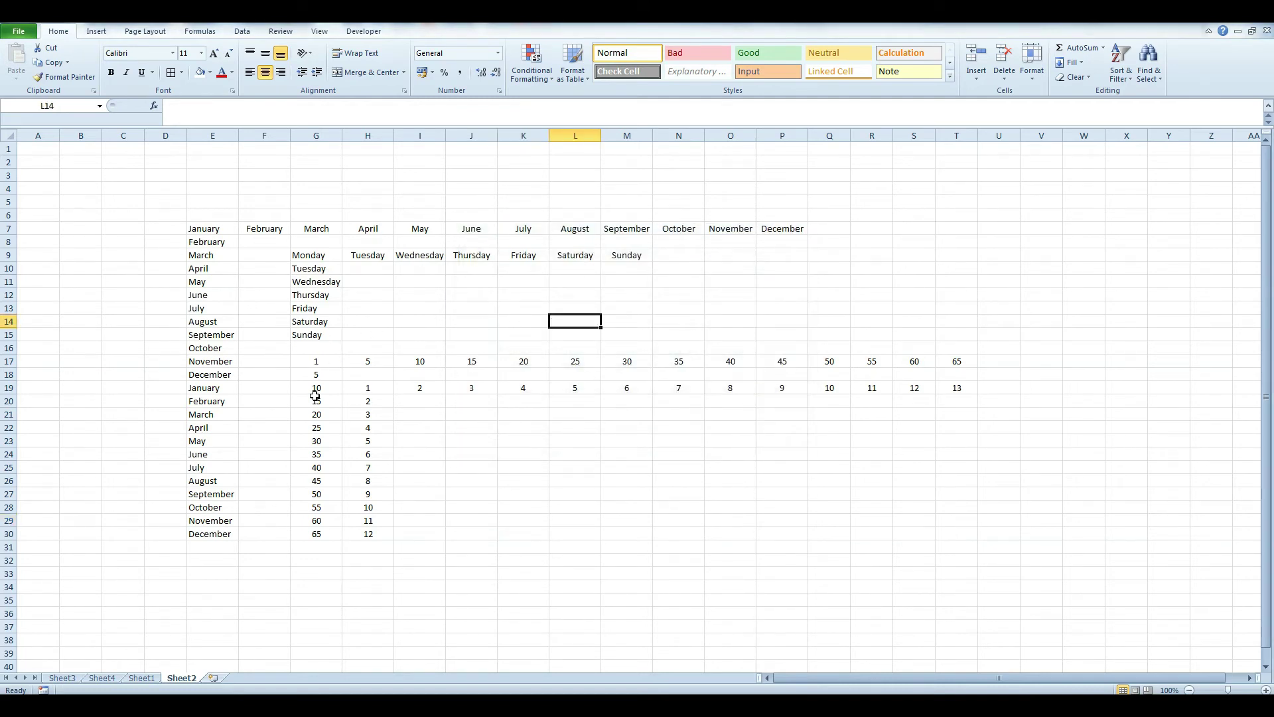
# - Clear the filled months below and beside January, and the weekdays below and beside Monday
pyautogui.moveTo(205, 244); pyautogui.dragTo(185, 528)
pyautogui.press('Delete')
pyautogui.moveTo(272, 229); pyautogui.dragTo(783, 227)
pyautogui.press('Delete')
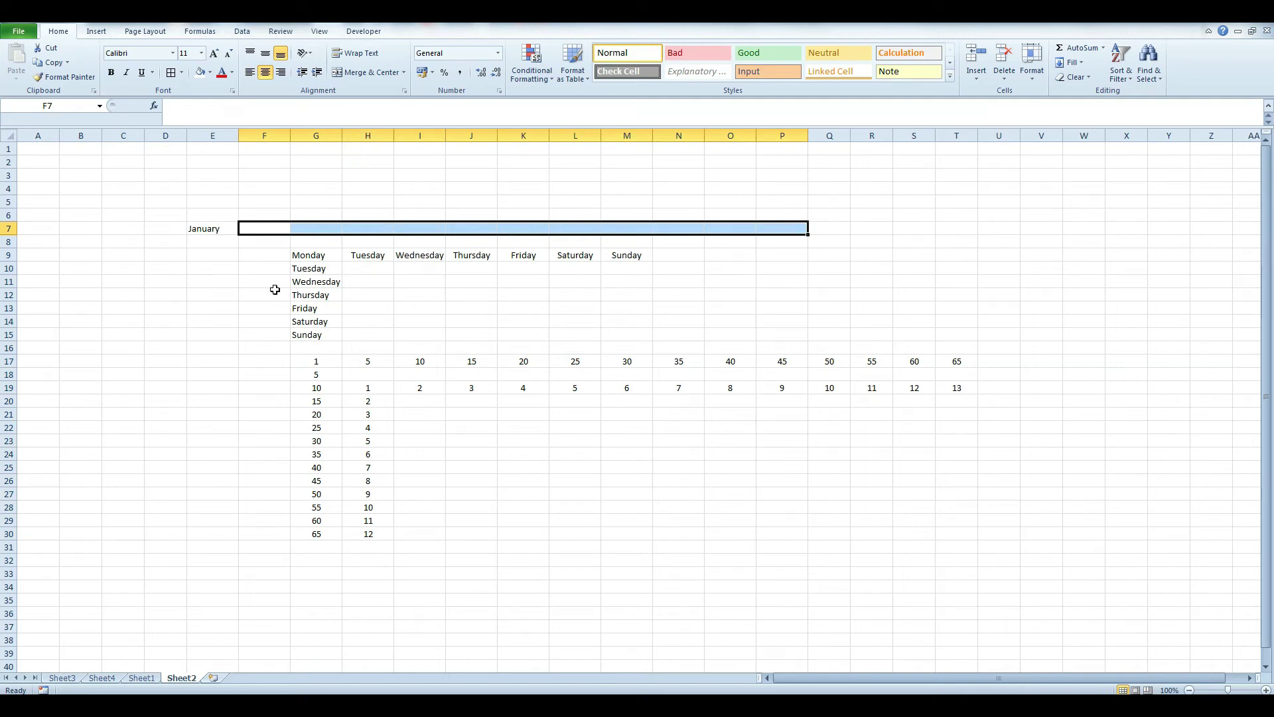
pyautogui.moveTo(316, 273); pyautogui.dragTo(315, 335)
pyautogui.press('Delete')
pyautogui.moveTo(361, 256); pyautogui.dragTo(629, 259)
pyautogui.press('Delete')
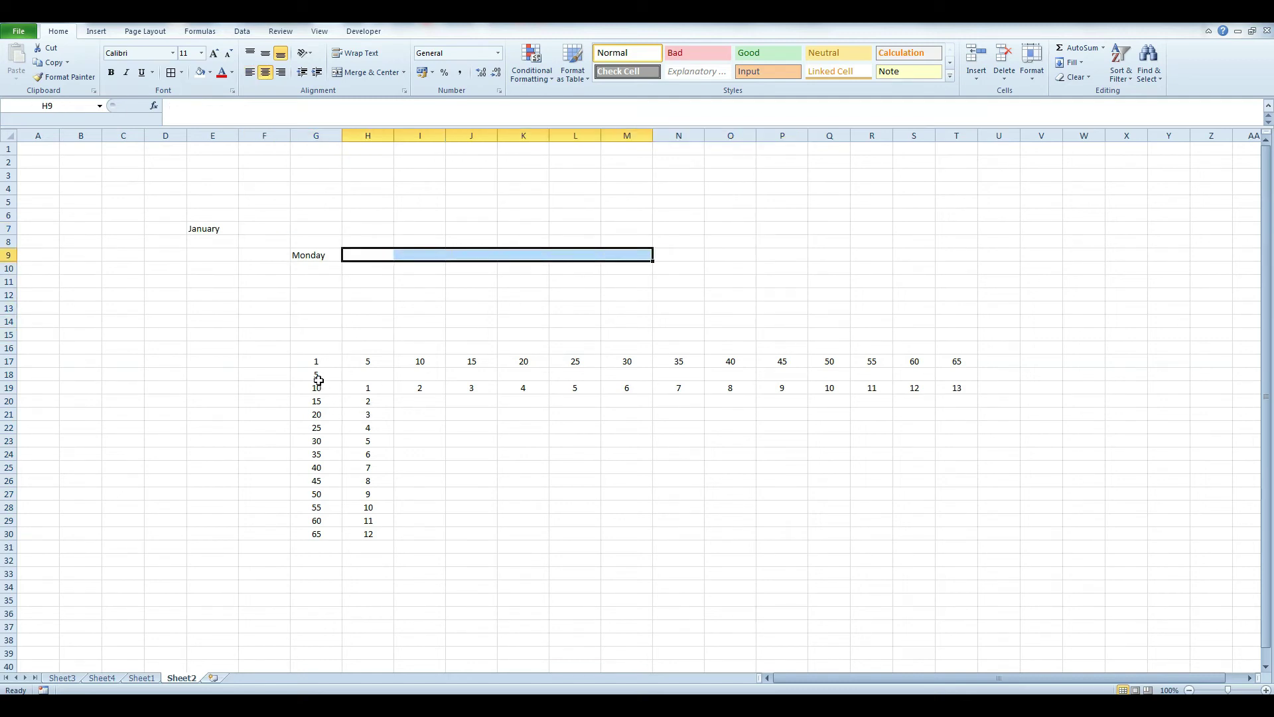
# - Clear the number series: 5–65 in column G and row 17, 2–12 in column H, 2–13 in row 19
pyautogui.moveTo(319, 378); pyautogui.dragTo(316, 533)
pyautogui.press('Delete')
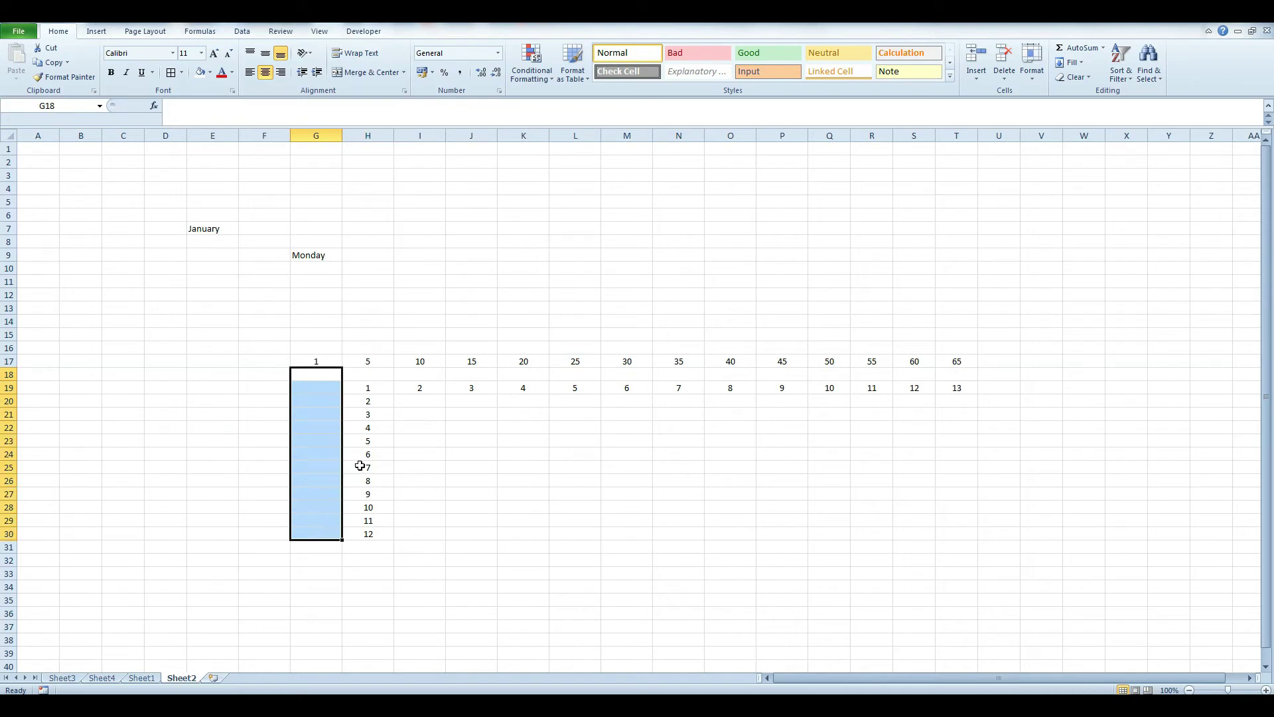
pyautogui.moveTo(368, 399); pyautogui.dragTo(370, 531)
pyautogui.press('Delete')
pyautogui.moveTo(418, 389); pyautogui.dragTo(956, 388)
pyautogui.press('Delete')
pyautogui.moveTo(394, 362); pyautogui.dragTo(949, 360)
pyautogui.press('Delete')
pyautogui.click(679, 480)
pyautogui.click(316, 361)
pyautogui.click(210, 230)
pyautogui.click(229, 242)
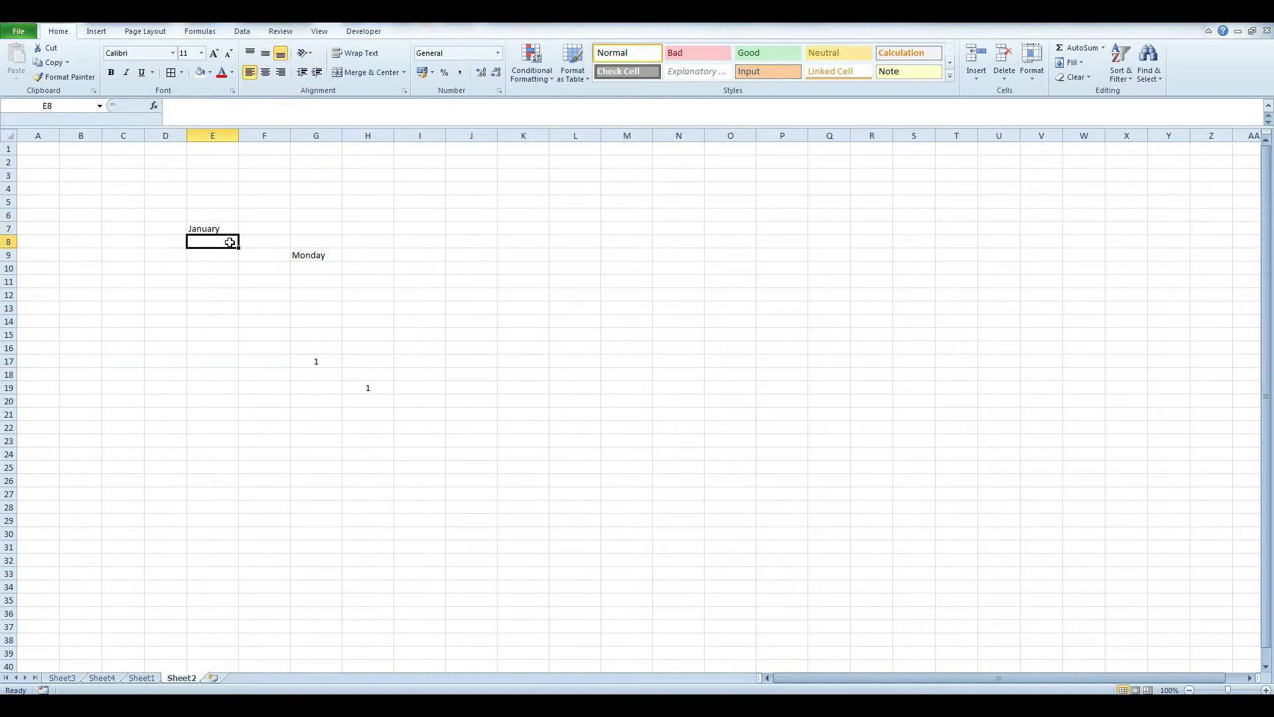
# - Type February, March and April into E8, E9 and E10, correcting a typo in E10
pyautogui.write('February')
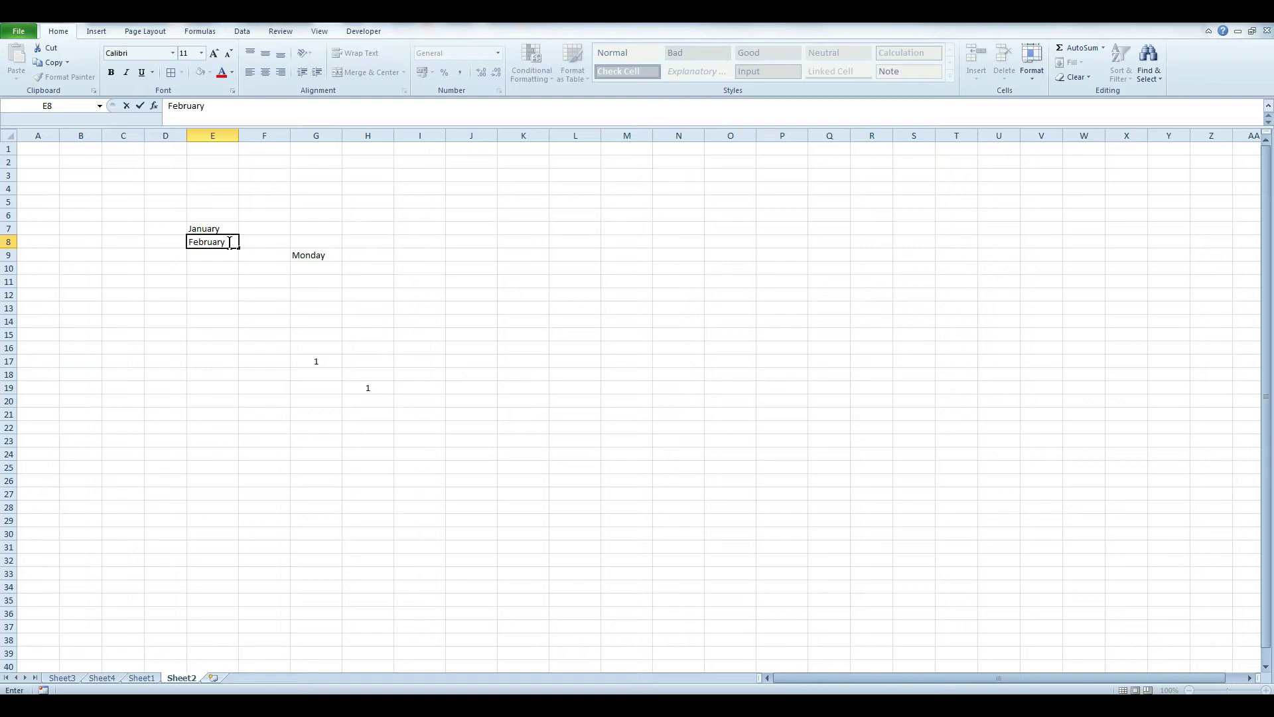
pyautogui.press('Return')
pyautogui.click(219, 294)
pyautogui.click(210, 244)
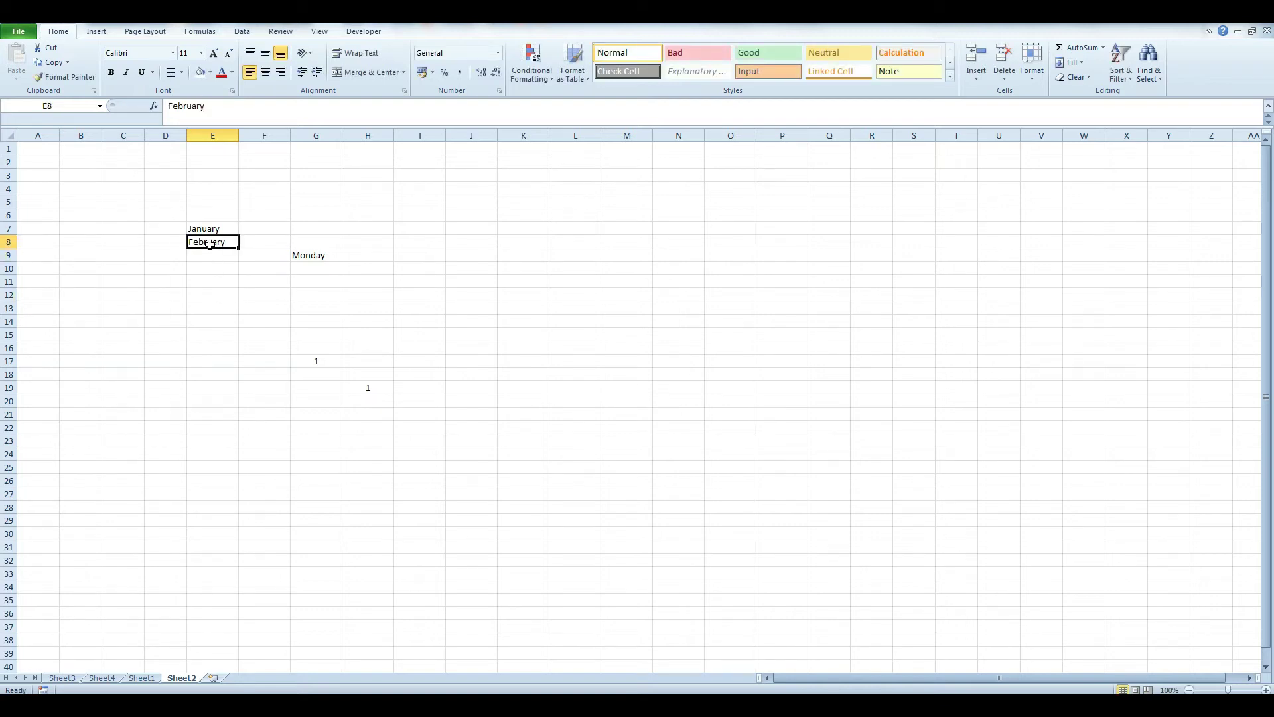
pyautogui.click(215, 254)
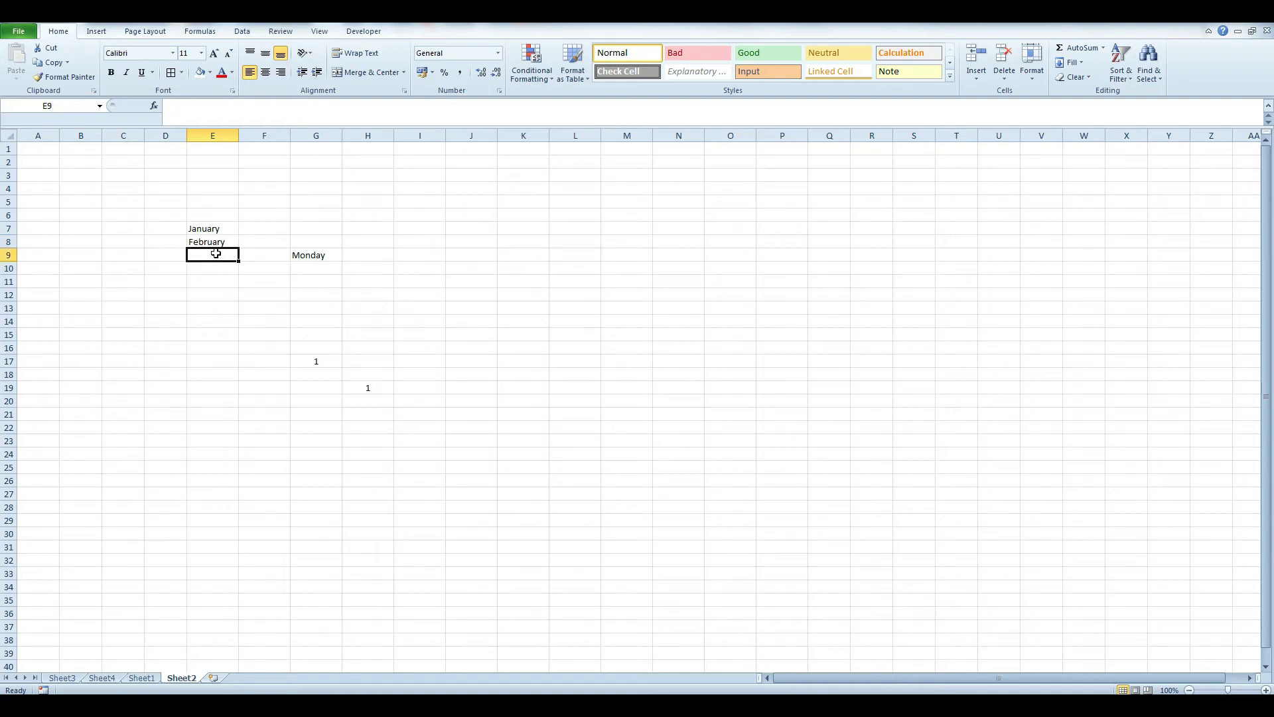
pyautogui.write('March')
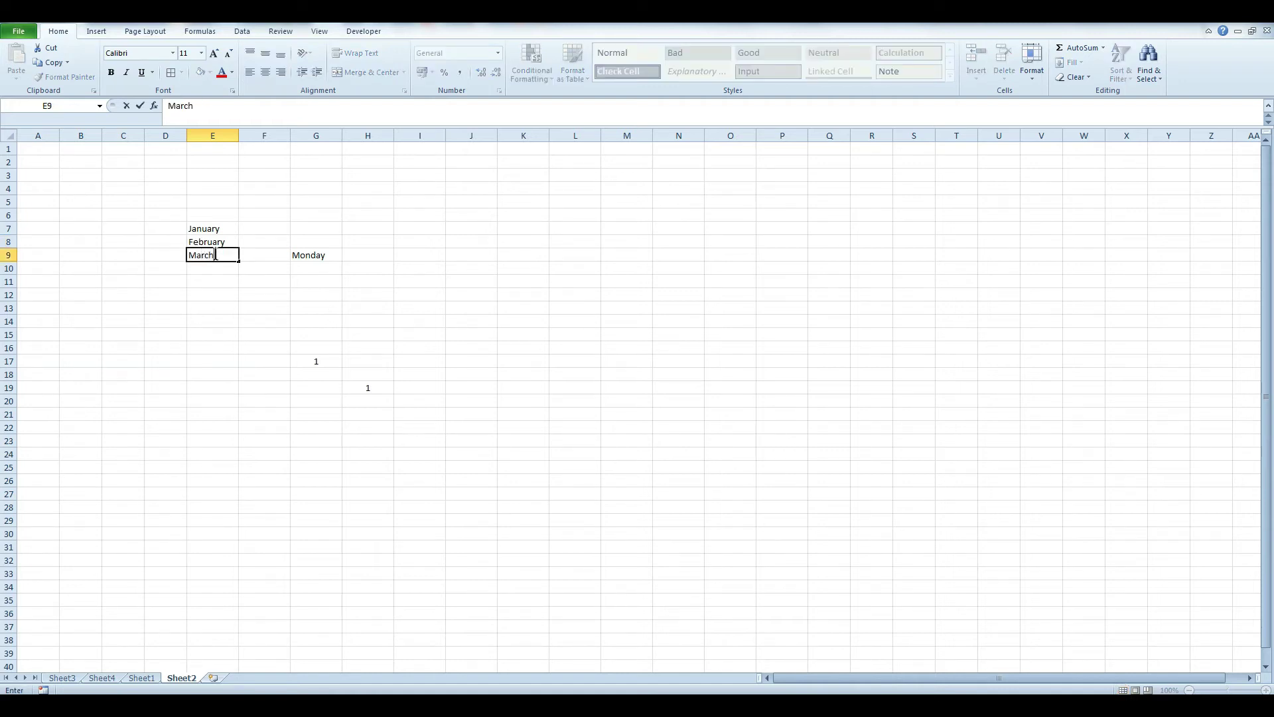
pyautogui.press('Return')
pyautogui.write('Spril')
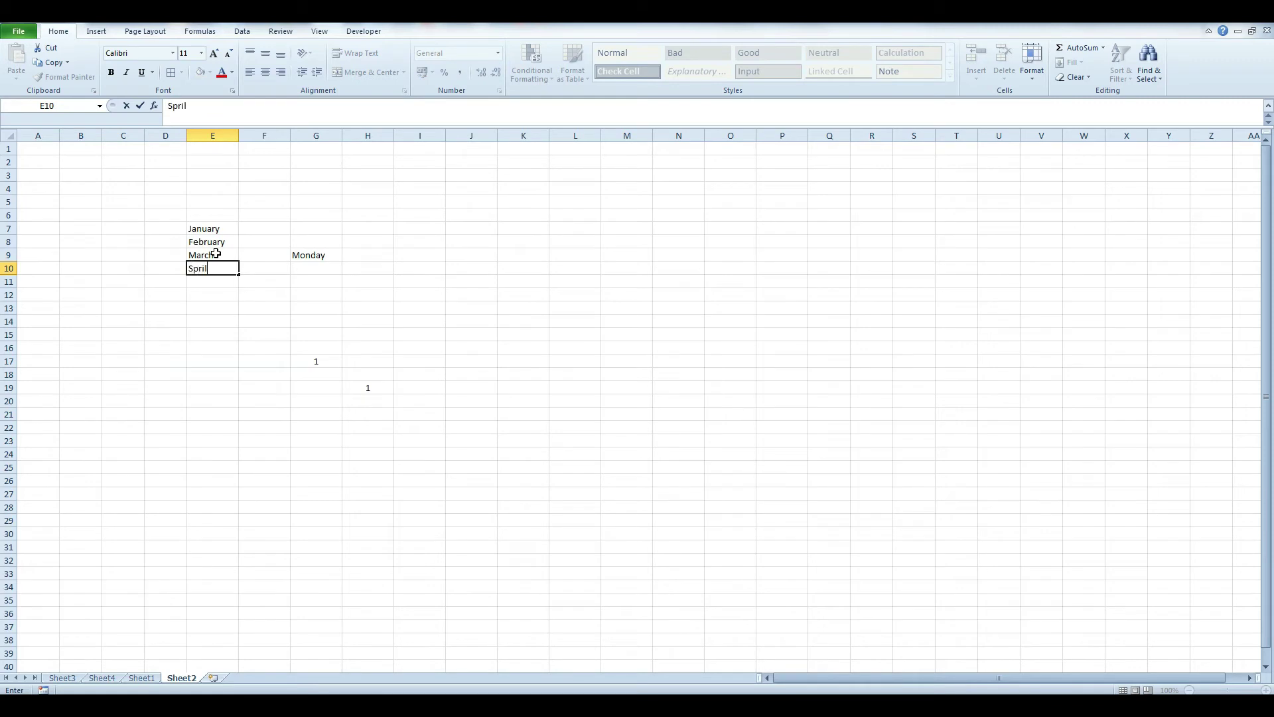
pyautogui.press('BackSpace')
pyautogui.press('BackSpace')
pyautogui.press('BackSpace')
pyautogui.write('Apr')
pyautogui.press('Return')
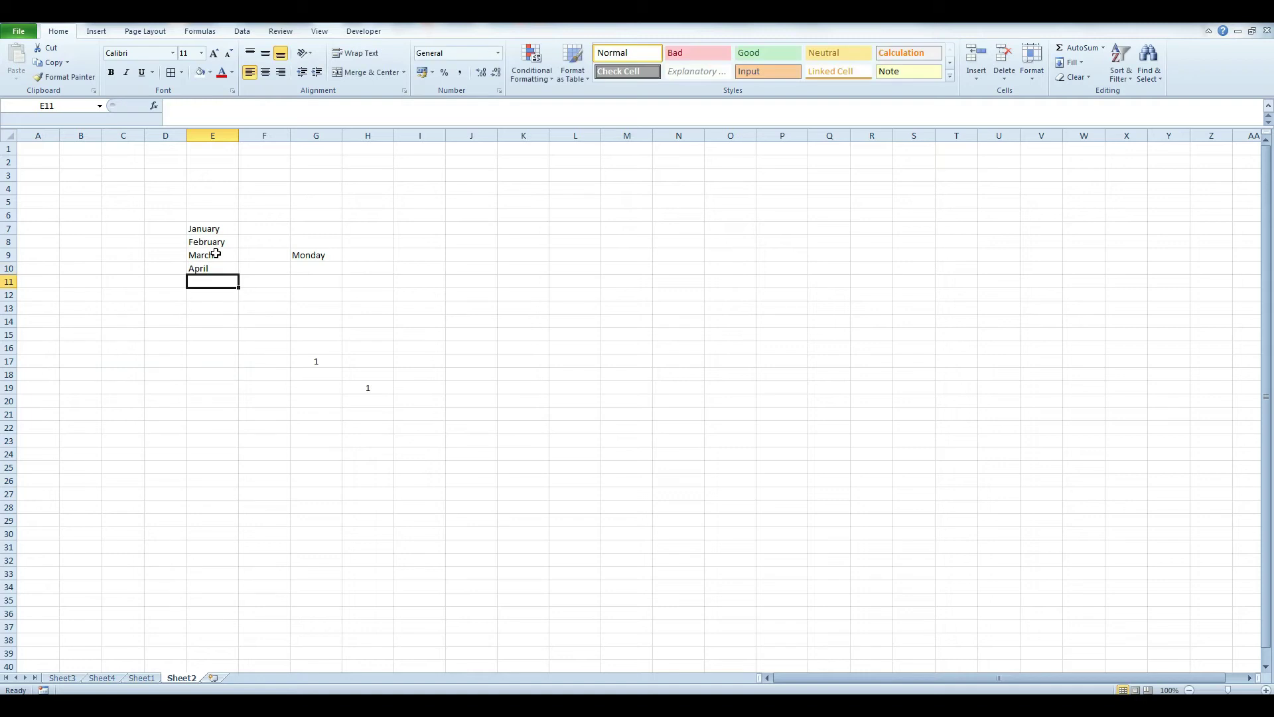
# - Delete the typed months in E8:E10 and fill January to December down to E18
pyautogui.moveTo(213, 242); pyautogui.dragTo(211, 263)
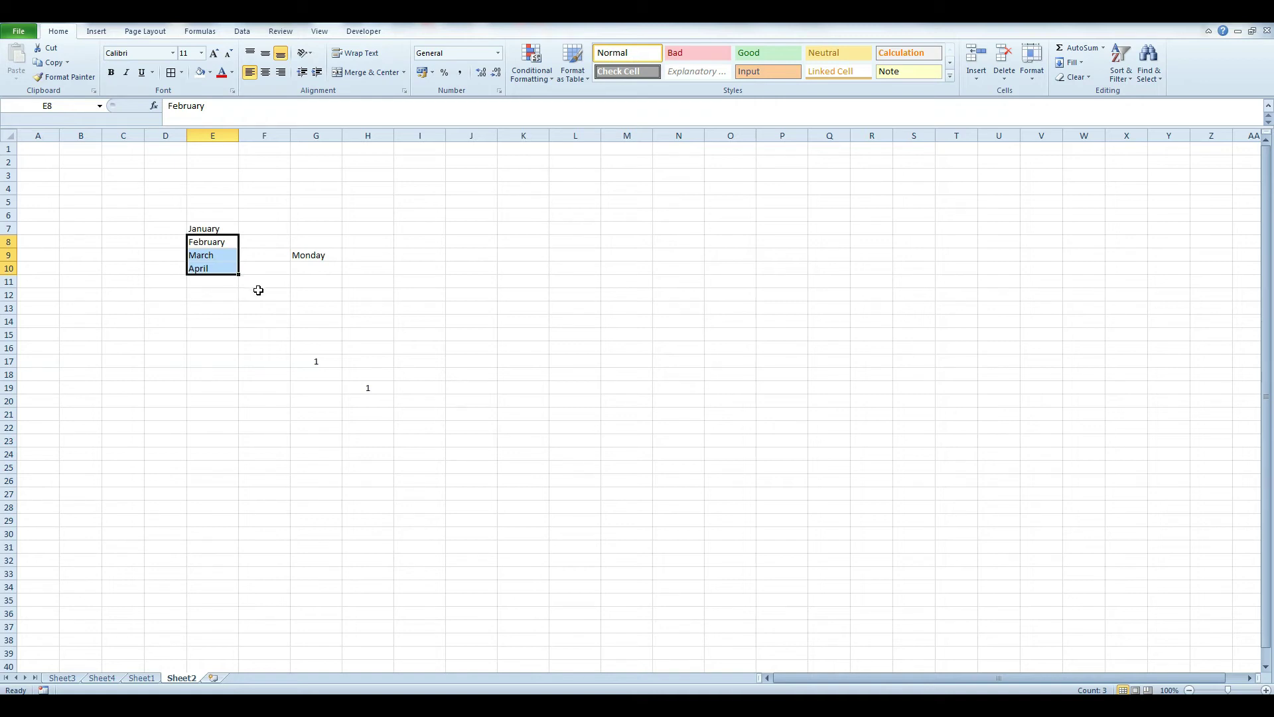
pyautogui.press('Delete')
pyautogui.click(272, 319)
pyautogui.click(207, 229)
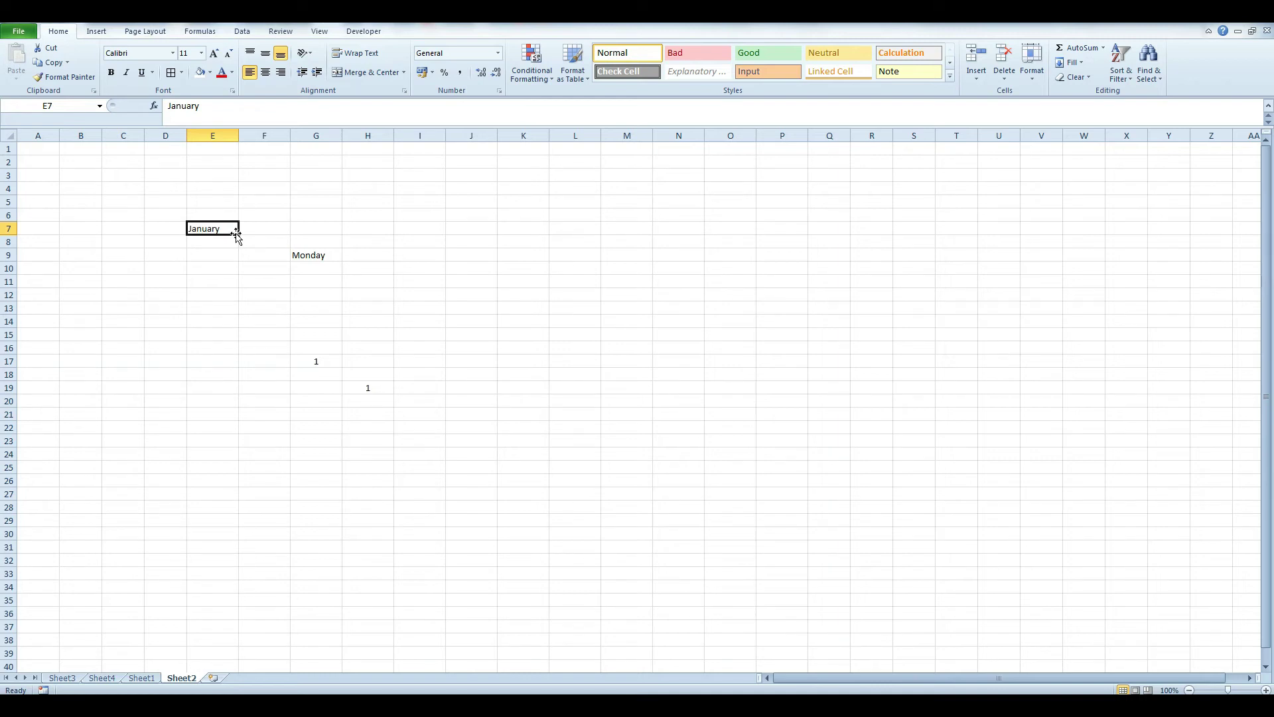
pyautogui.moveTo(239, 234)
pyautogui.mouseDown()
pyautogui.moveTo(242, 446)
pyautogui.moveTo(251, 376)
pyautogui.mouseUp()
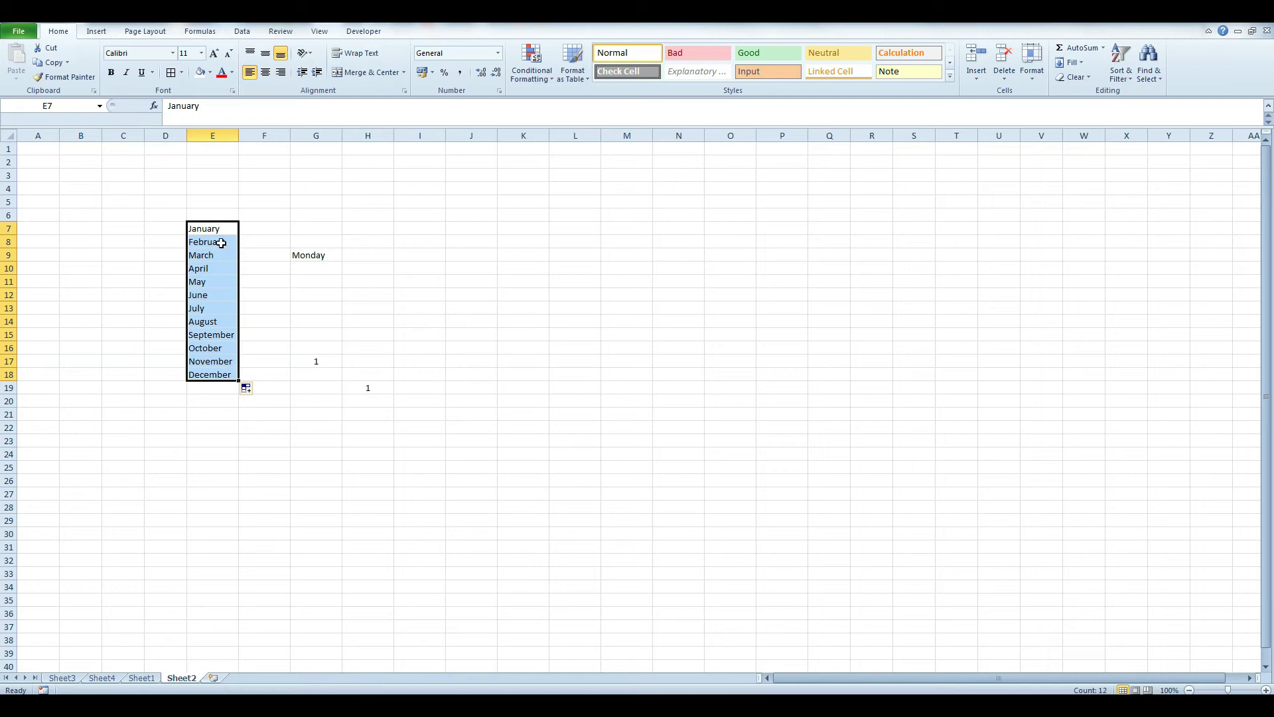
pyautogui.click(320, 436)
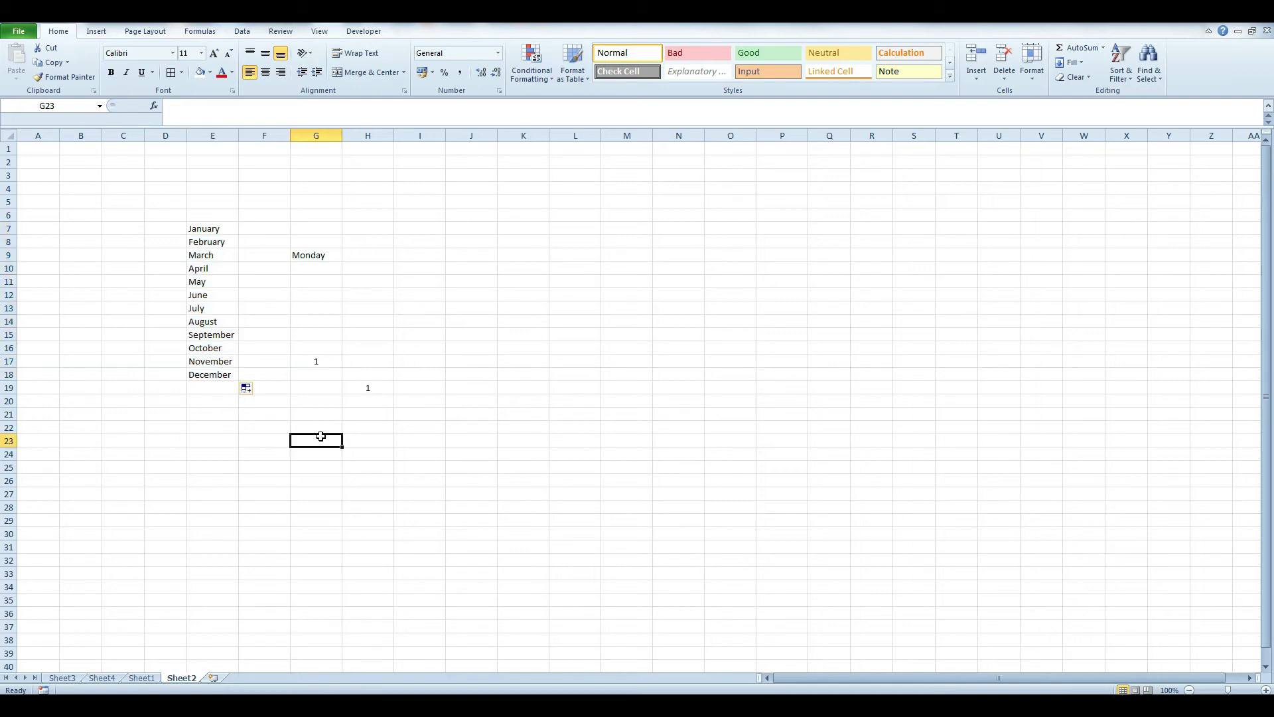
# - Fill the months from January across row 7 to December in P7
pyautogui.moveTo(222, 230); pyautogui.dragTo(231, 373)
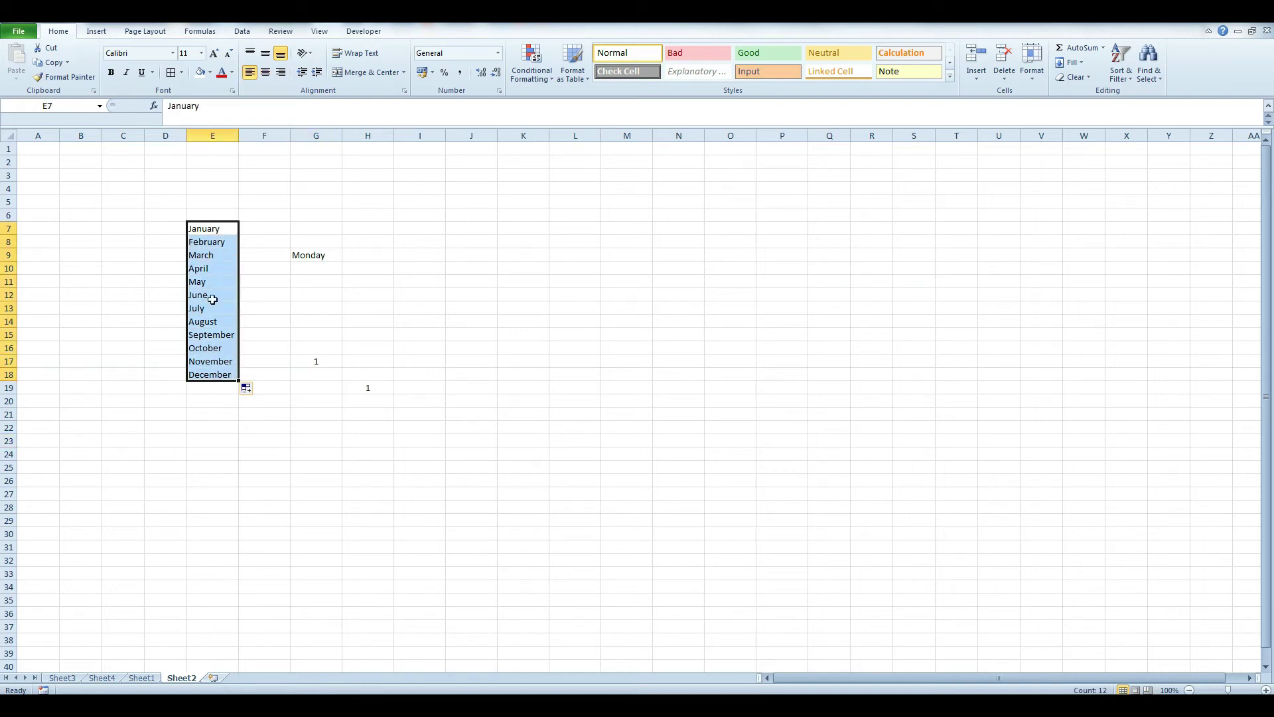
pyautogui.click(217, 228)
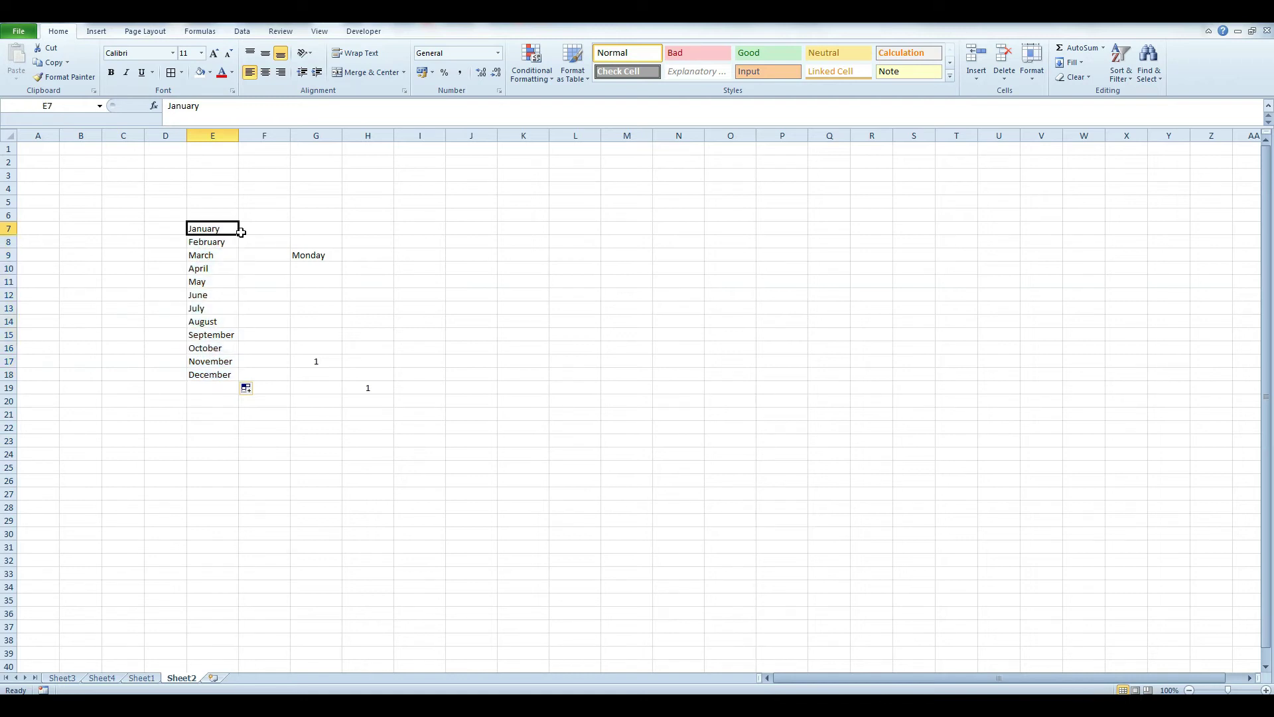
pyautogui.moveTo(239, 233); pyautogui.dragTo(789, 236)
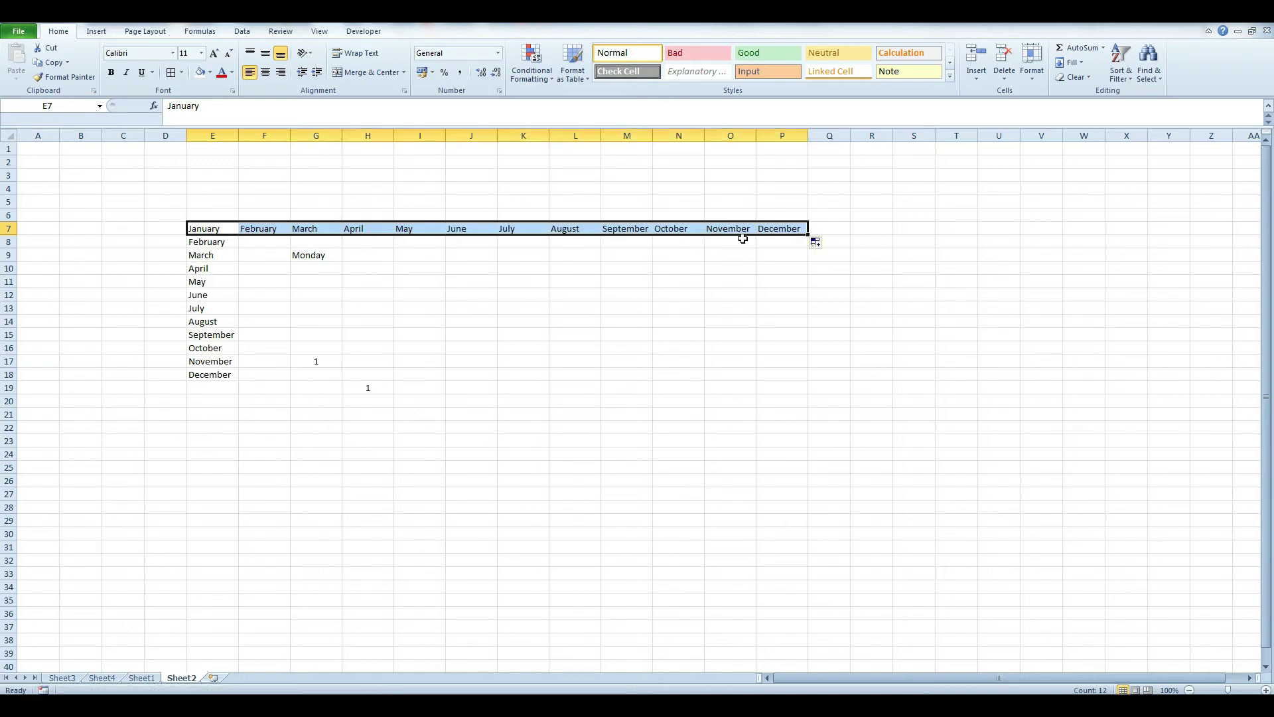
pyautogui.click(495, 319)
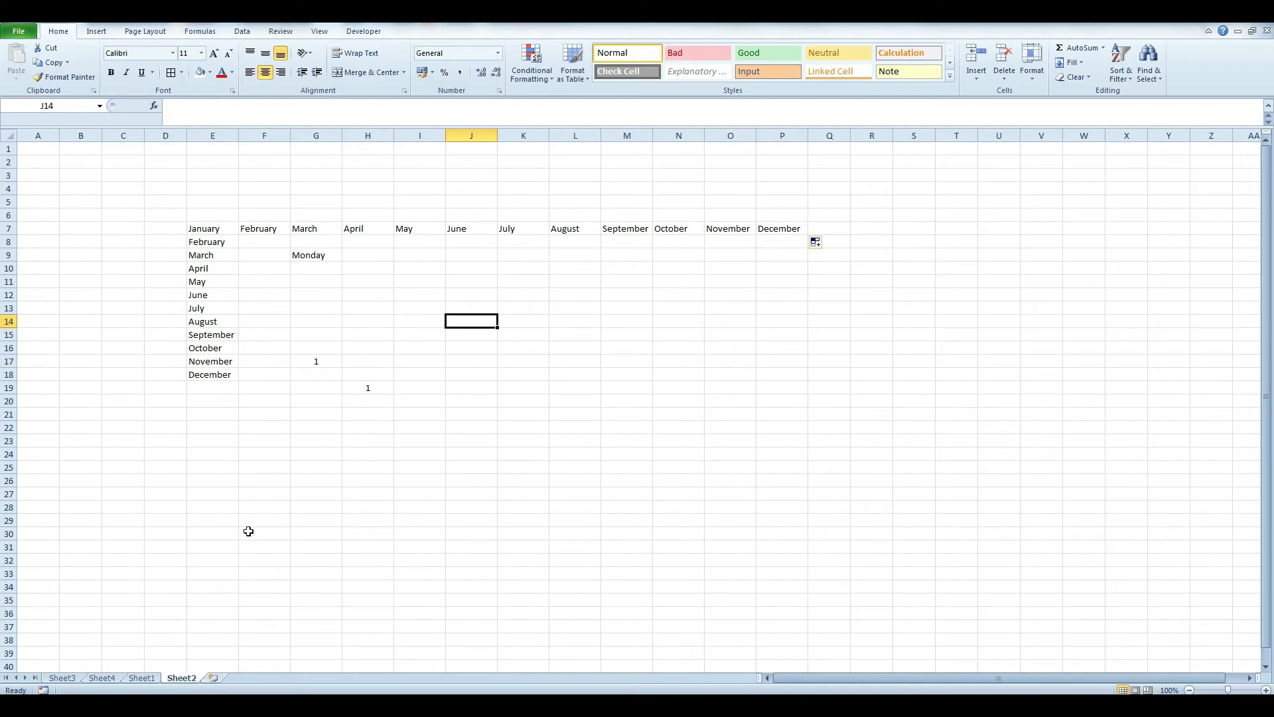
# - Fill the weekdays from Monday down column G to Sunday in G15
pyautogui.click(318, 257)
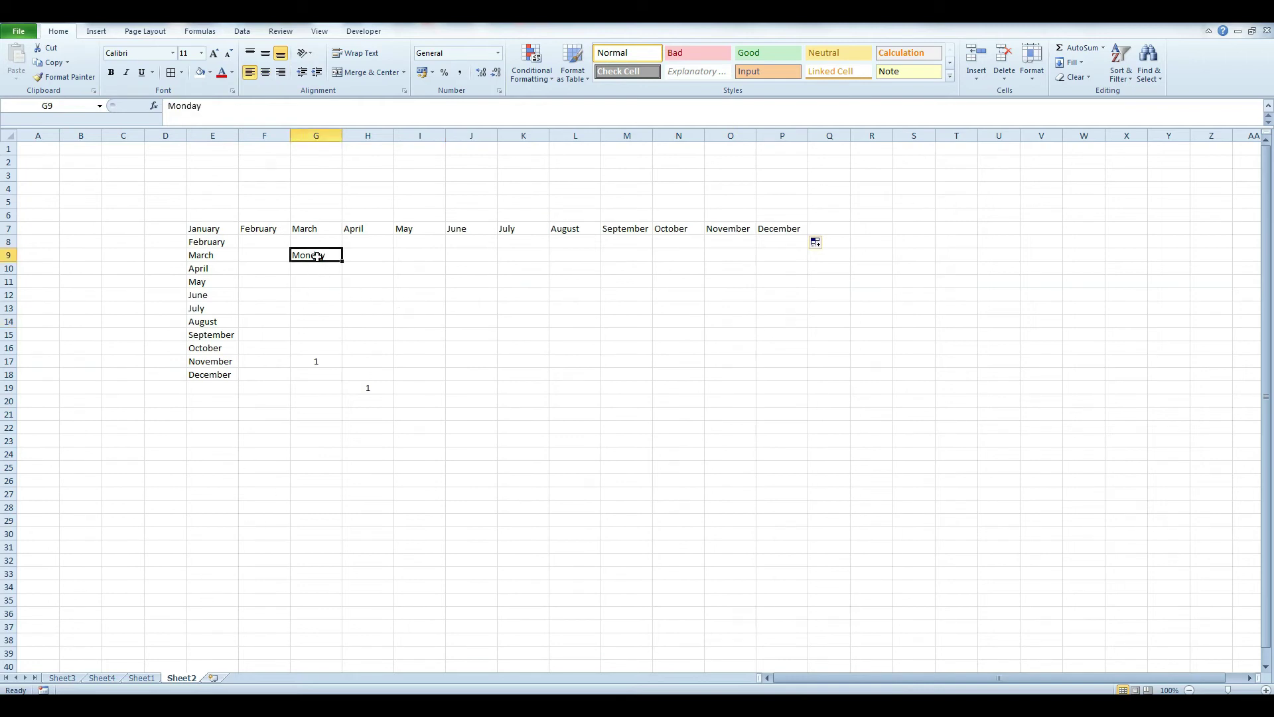
pyautogui.moveTo(342, 262); pyautogui.dragTo(342, 326)
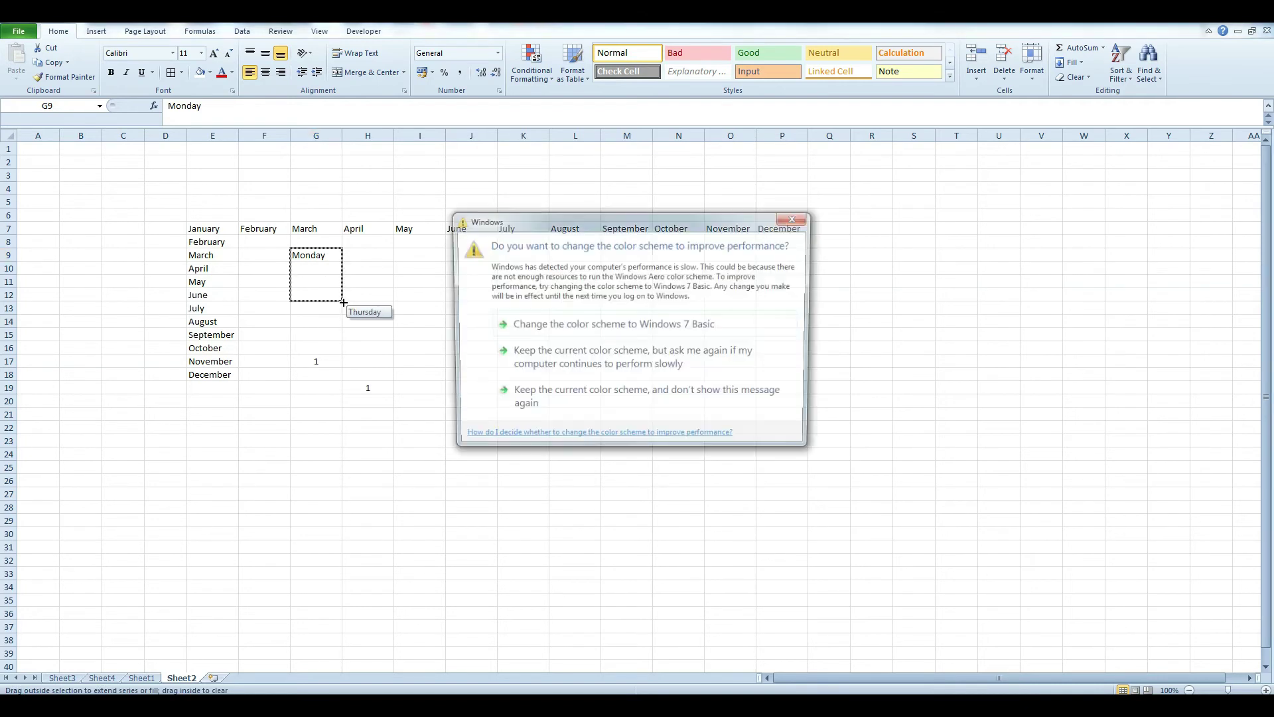
pyautogui.click(797, 218)
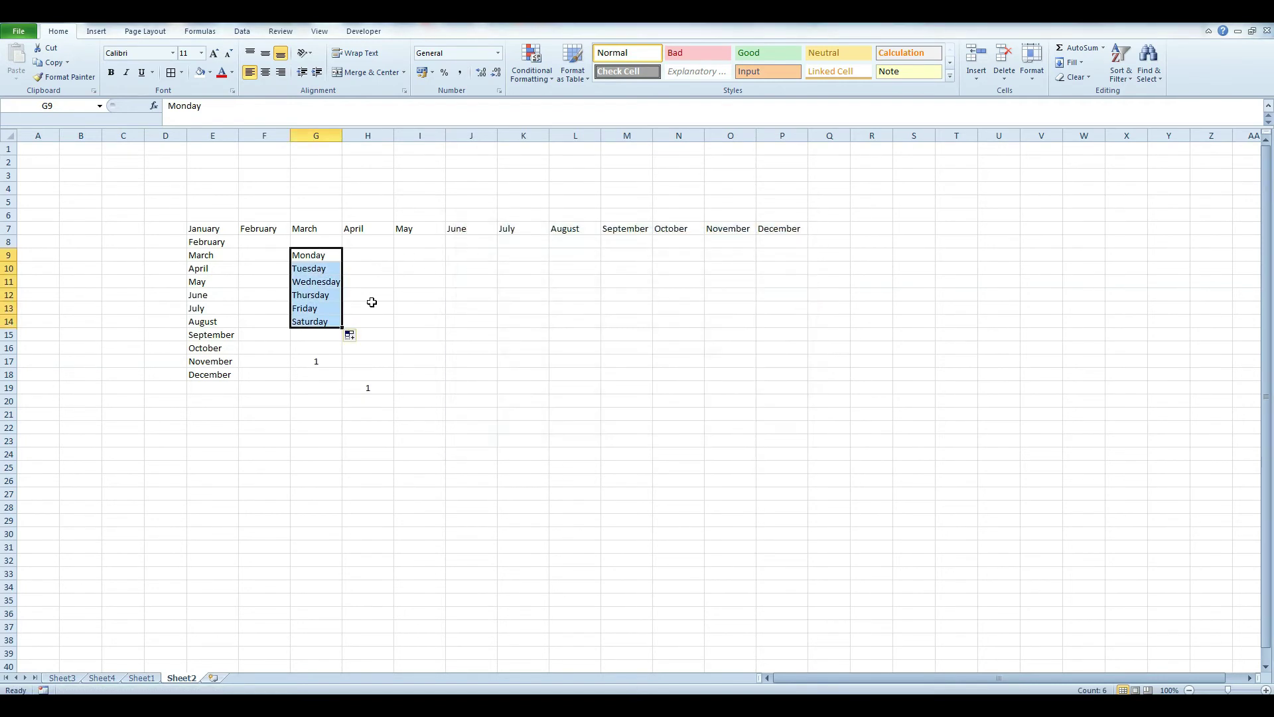
pyautogui.click(318, 322)
pyautogui.moveTo(343, 328); pyautogui.dragTo(342, 339)
pyautogui.click(503, 359)
# - Fill Monday to Sunday across row 9 to M9 and centre G9:M9
pyautogui.click(323, 260)
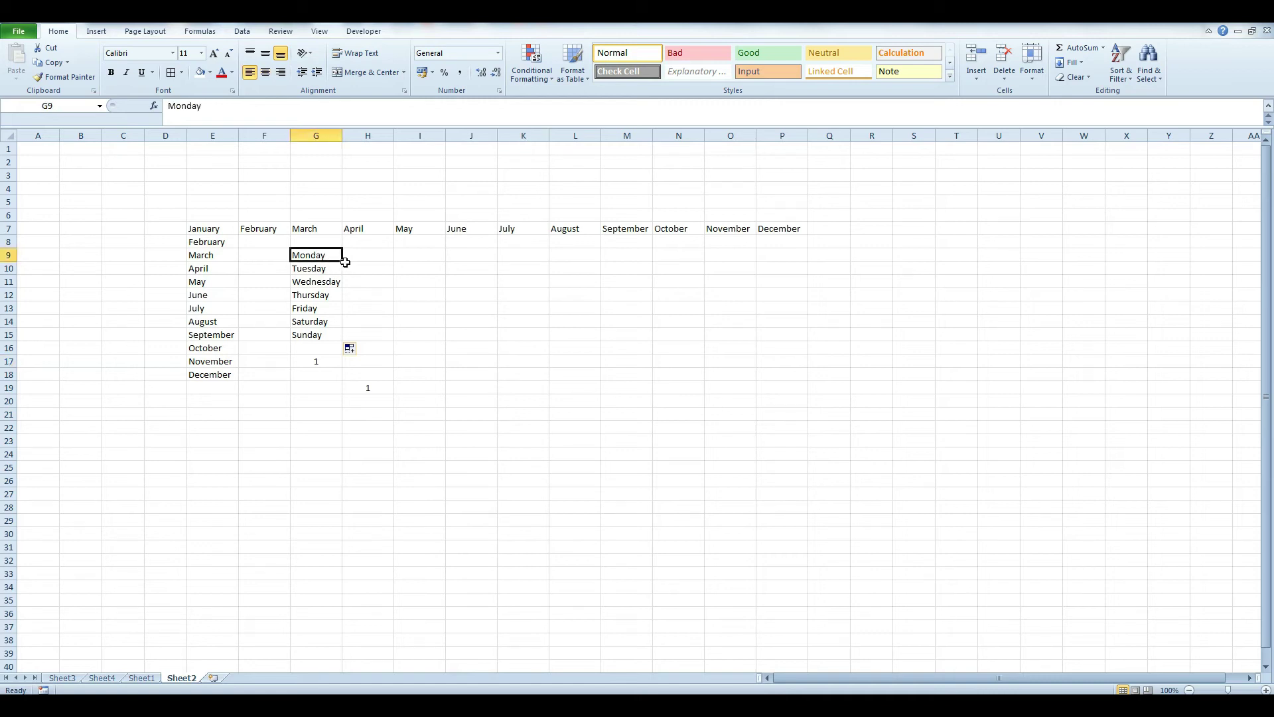
pyautogui.moveTo(343, 261); pyautogui.dragTo(631, 261)
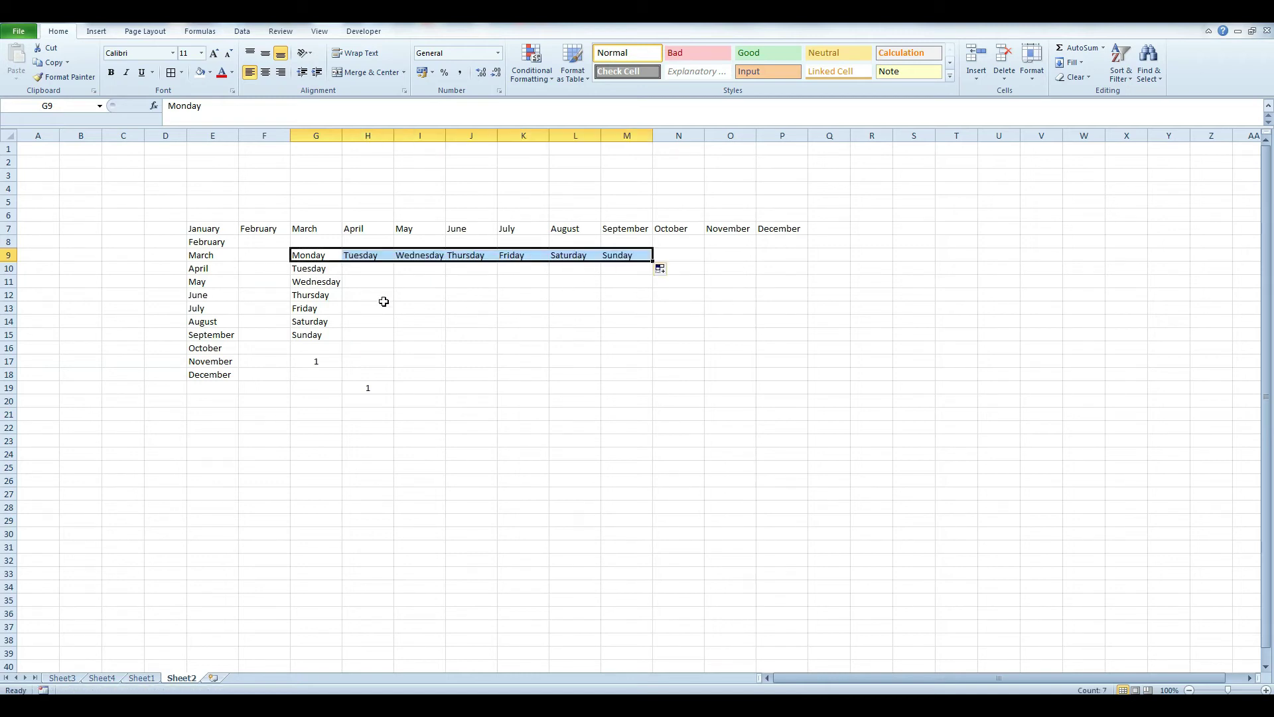
pyautogui.click(327, 255)
pyautogui.moveTo(327, 255); pyautogui.dragTo(630, 259)
pyautogui.click(266, 73)
pyautogui.click(465, 346)
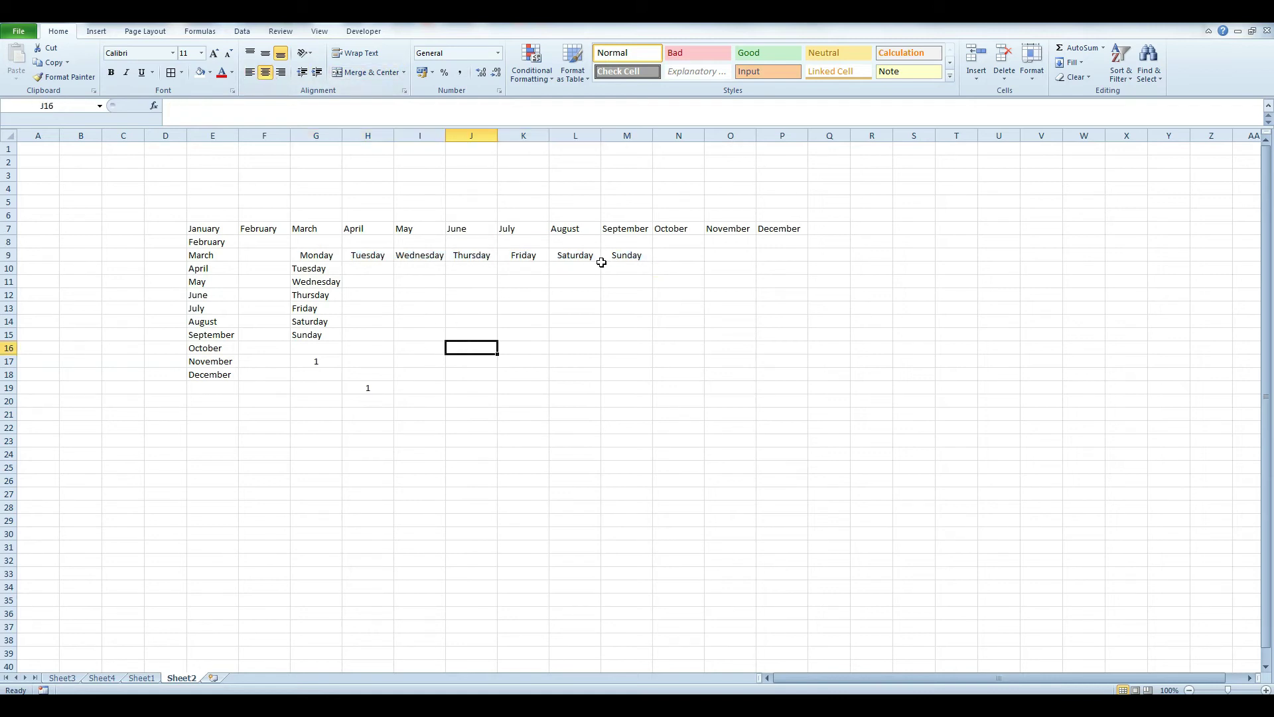
pyautogui.click(677, 374)
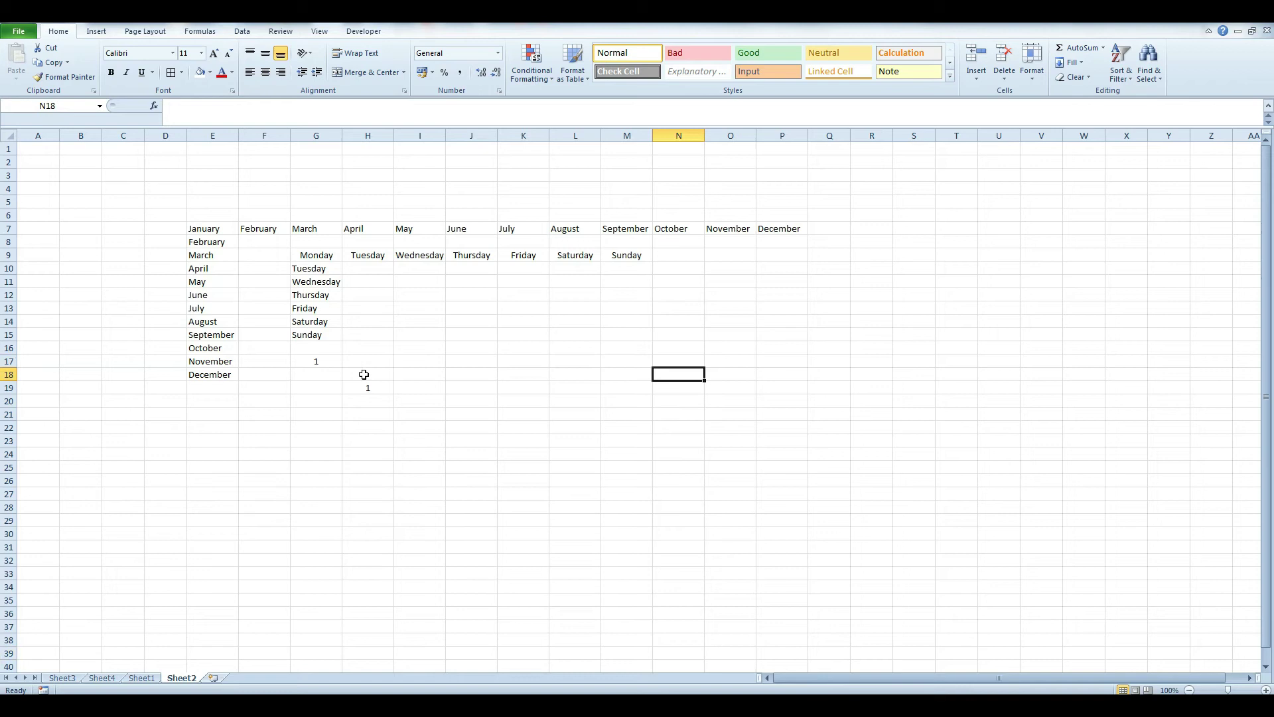
# - Drag the 1 in G17 down column G toward row 38 as a first attempt
pyautogui.scroll(-1, 493, 387)
pyautogui.click(328, 322)
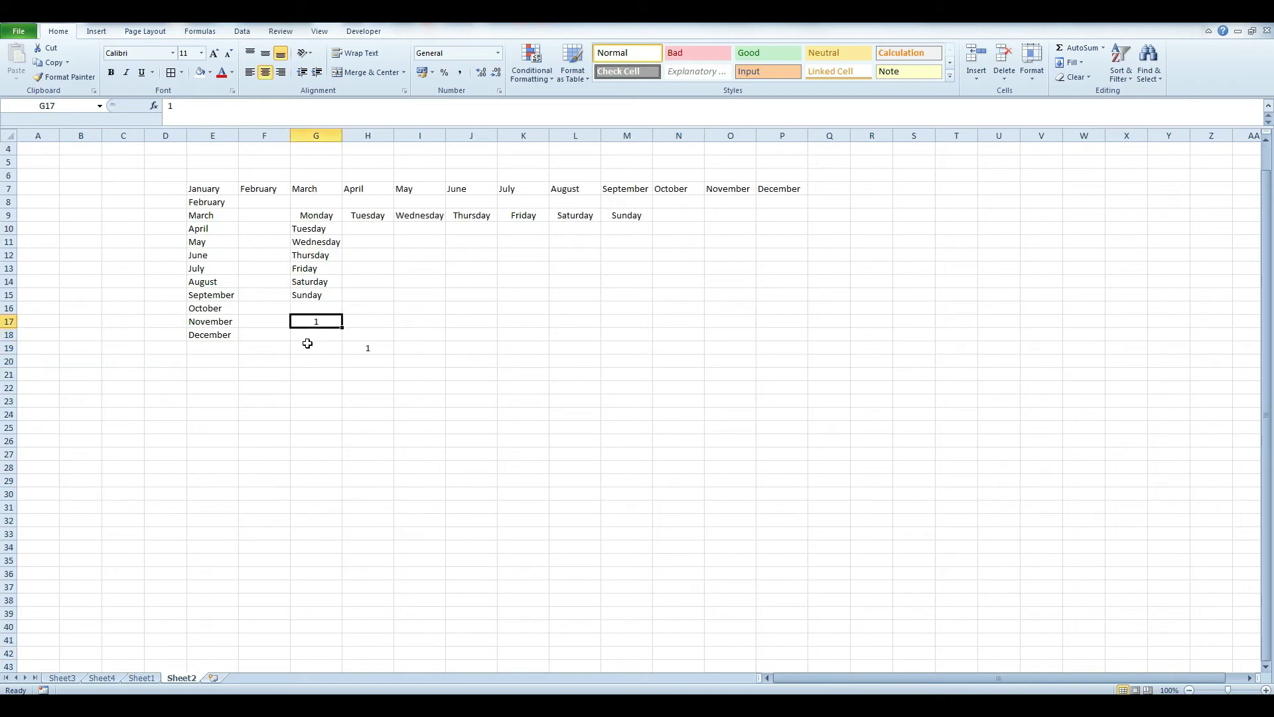
pyautogui.moveTo(338, 325); pyautogui.dragTo(334, 616)
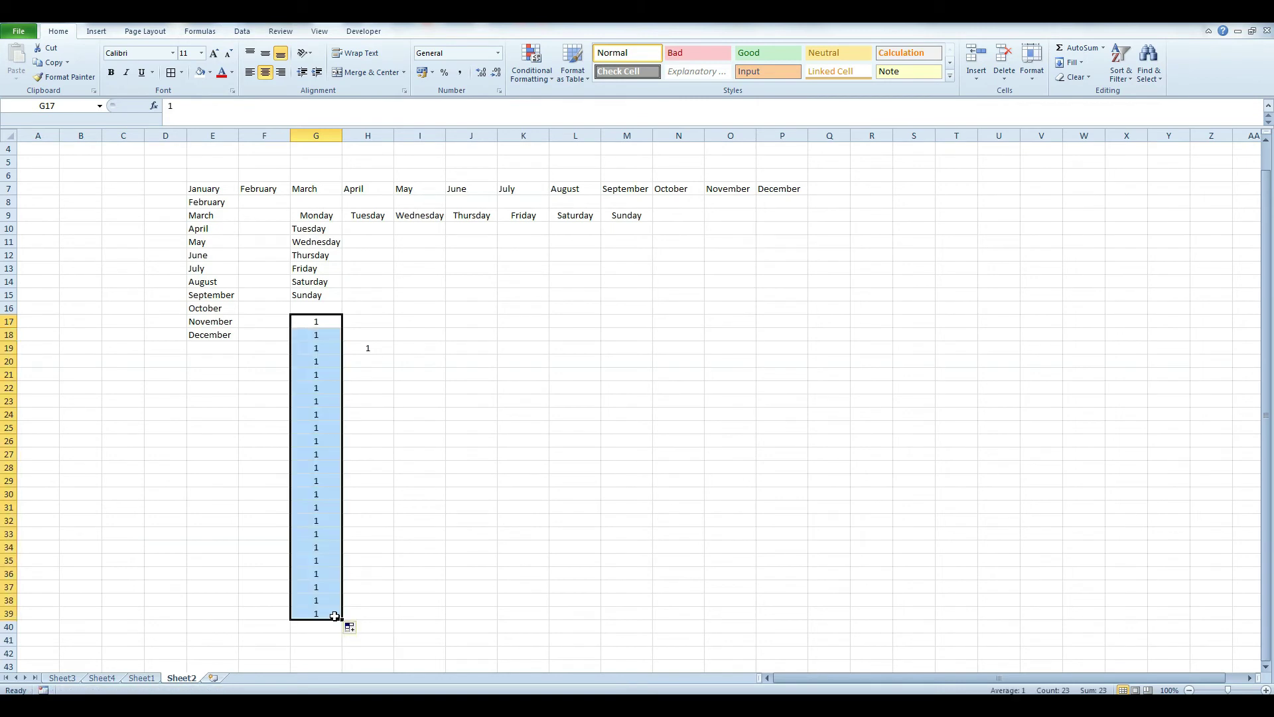
pyautogui.scroll(-1, 296, 521)
pyautogui.scroll(2, 318, 505)
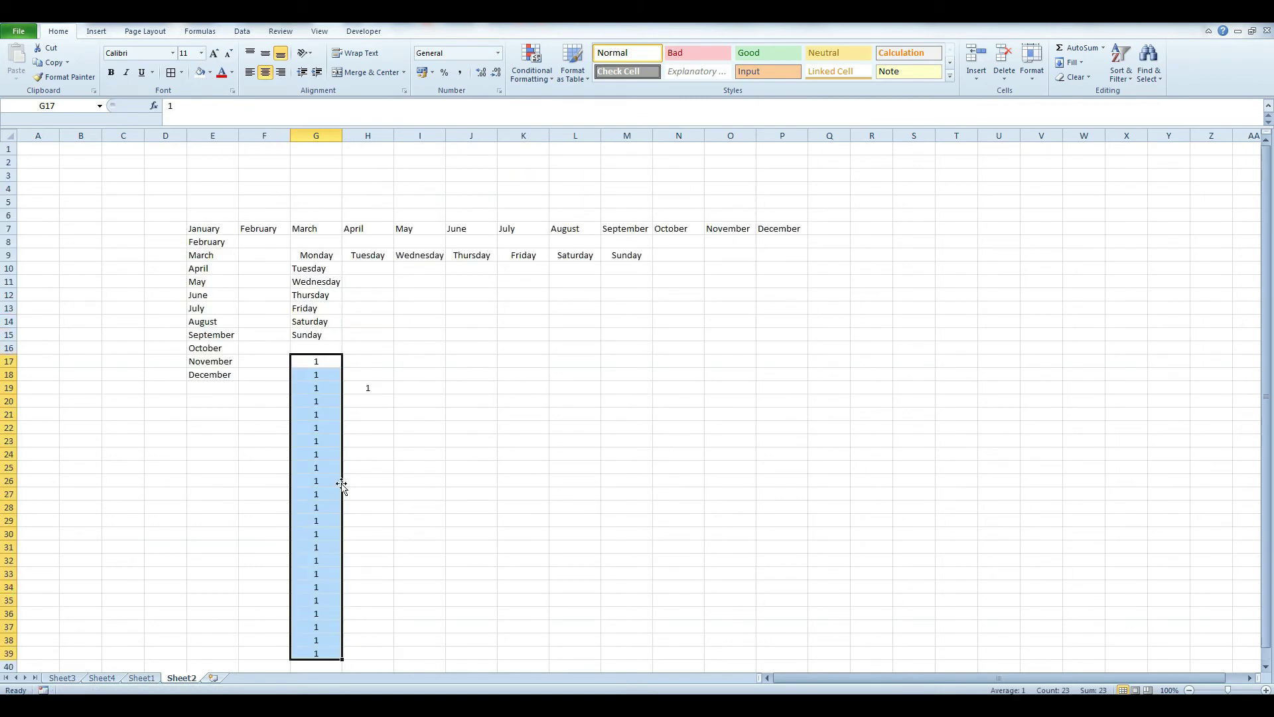
pyautogui.scroll(-1, 349, 385)
pyautogui.scroll(-1, 398, 504)
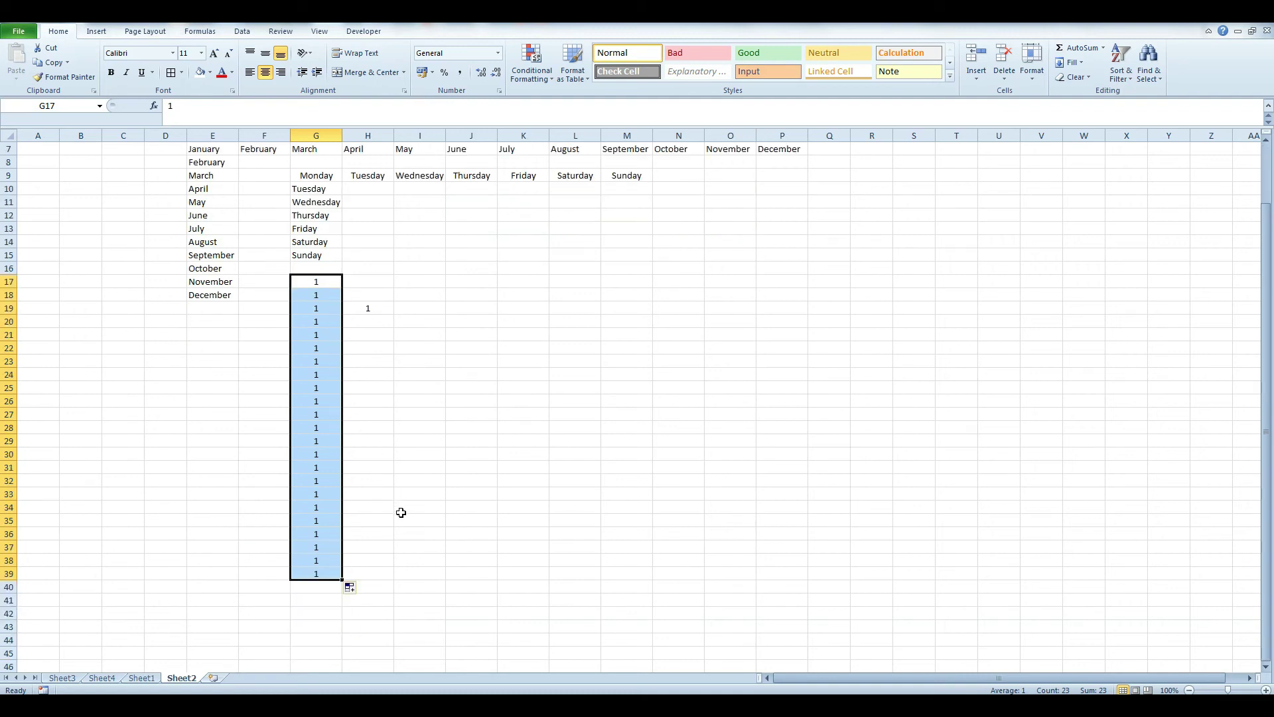
pyautogui.click(320, 285)
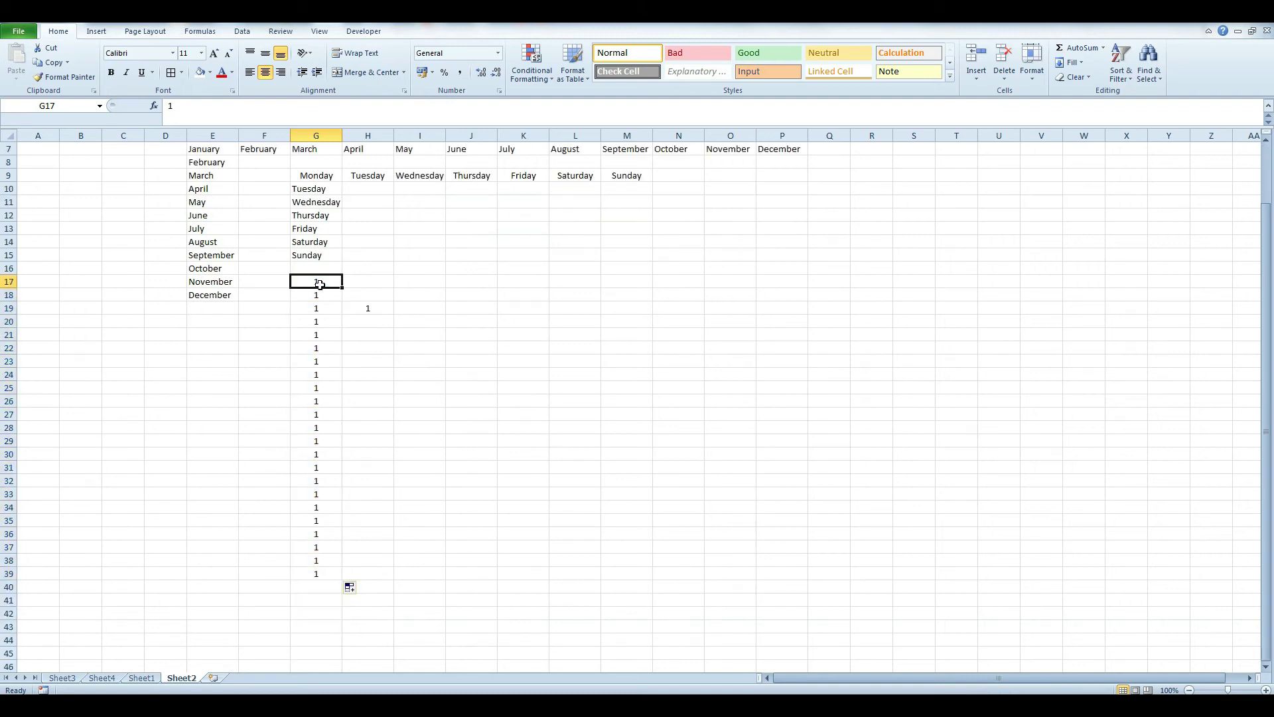
pyautogui.moveTo(343, 286); pyautogui.dragTo(341, 287)
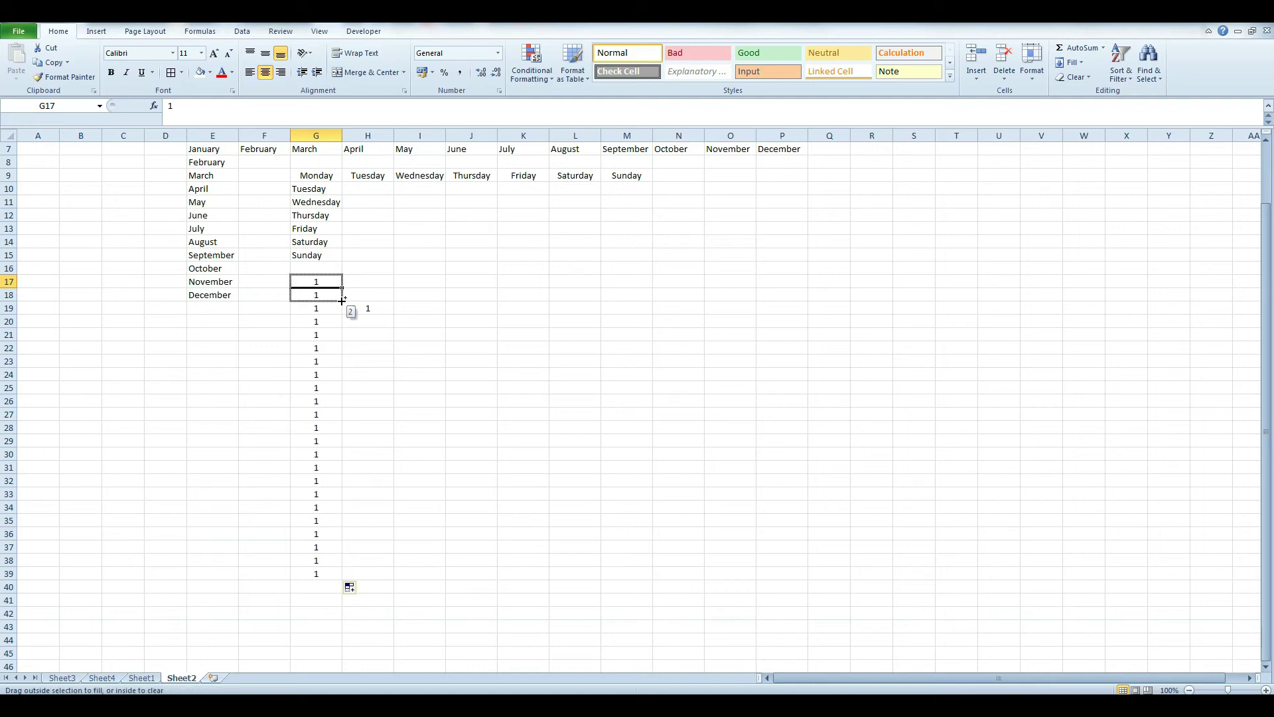
pyautogui.moveTo(342, 286); pyautogui.dragTo(361, 565)
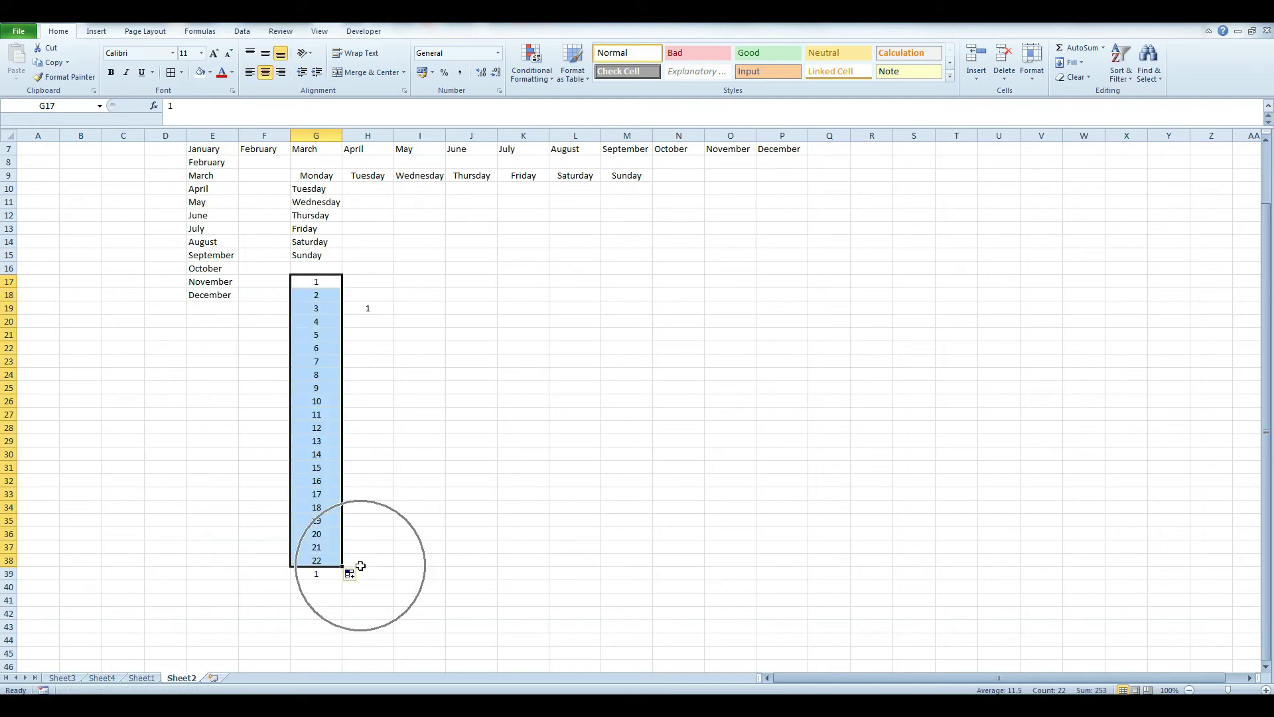
pyautogui.click(318, 574)
pyautogui.click(568, 415)
pyautogui.click(332, 282)
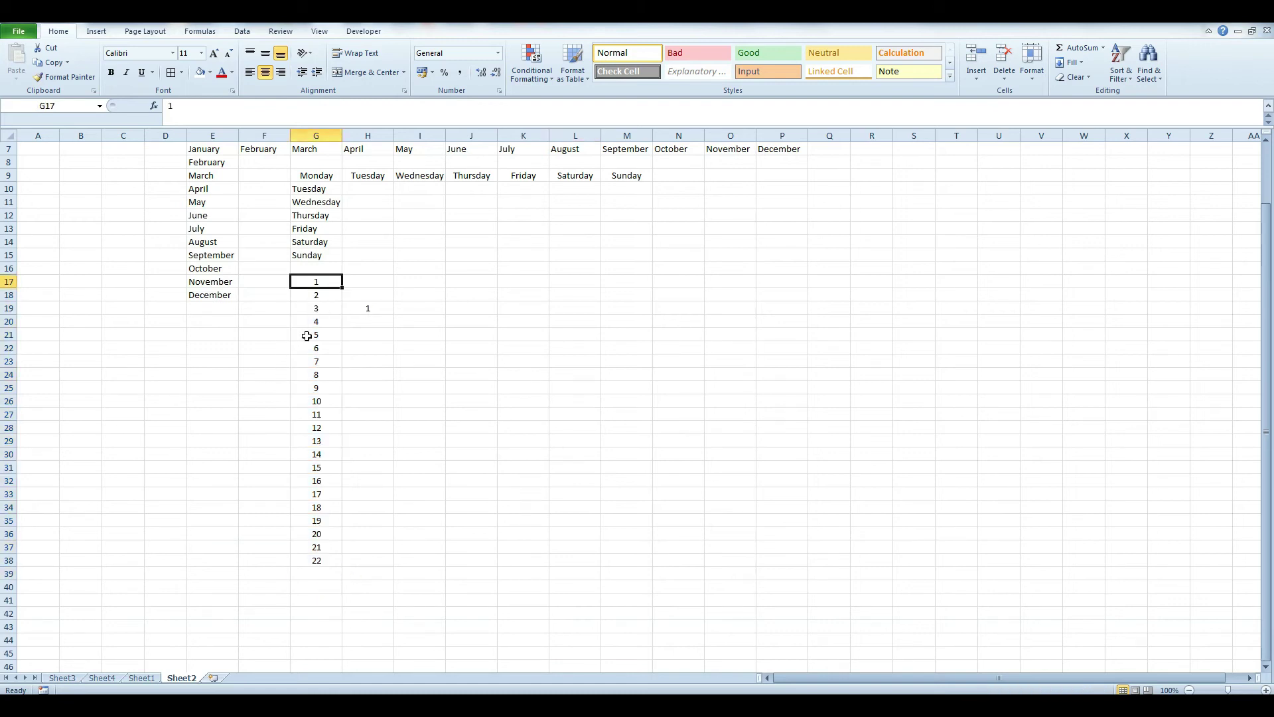
# - Undo to the repeated 1s, recopy down to G38, and switch to Fill Series for 1–22
pyautogui.hotkey('ctrl', 'z')
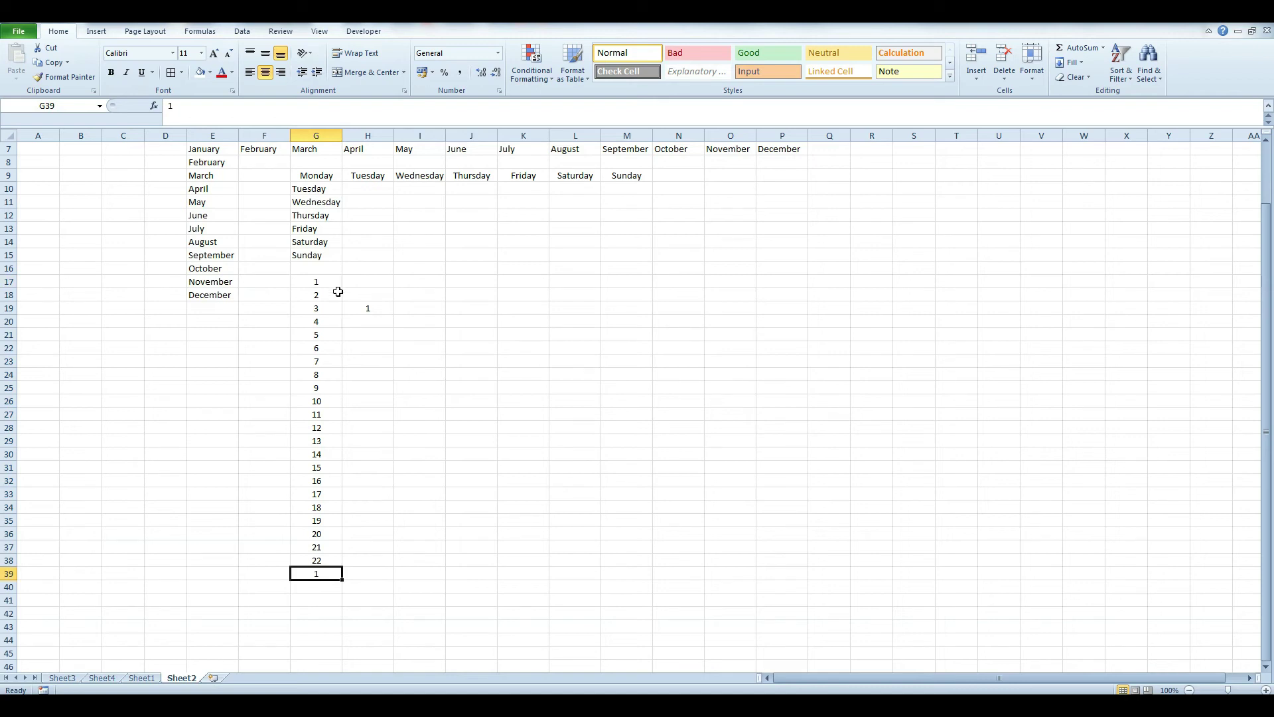
pyautogui.hotkey('ctrl', 'z')
pyautogui.moveTo(341, 289); pyautogui.dragTo(362, 562)
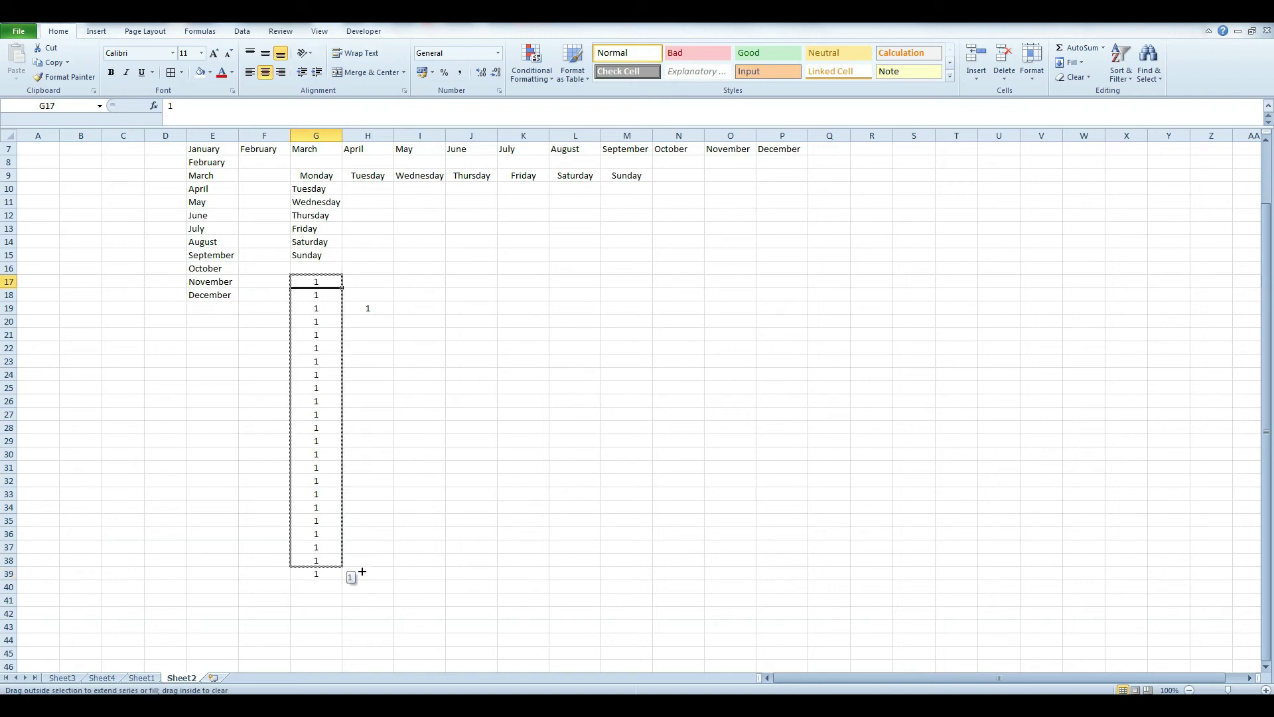
pyautogui.moveTo(362, 571); pyautogui.dragTo(363, 571)
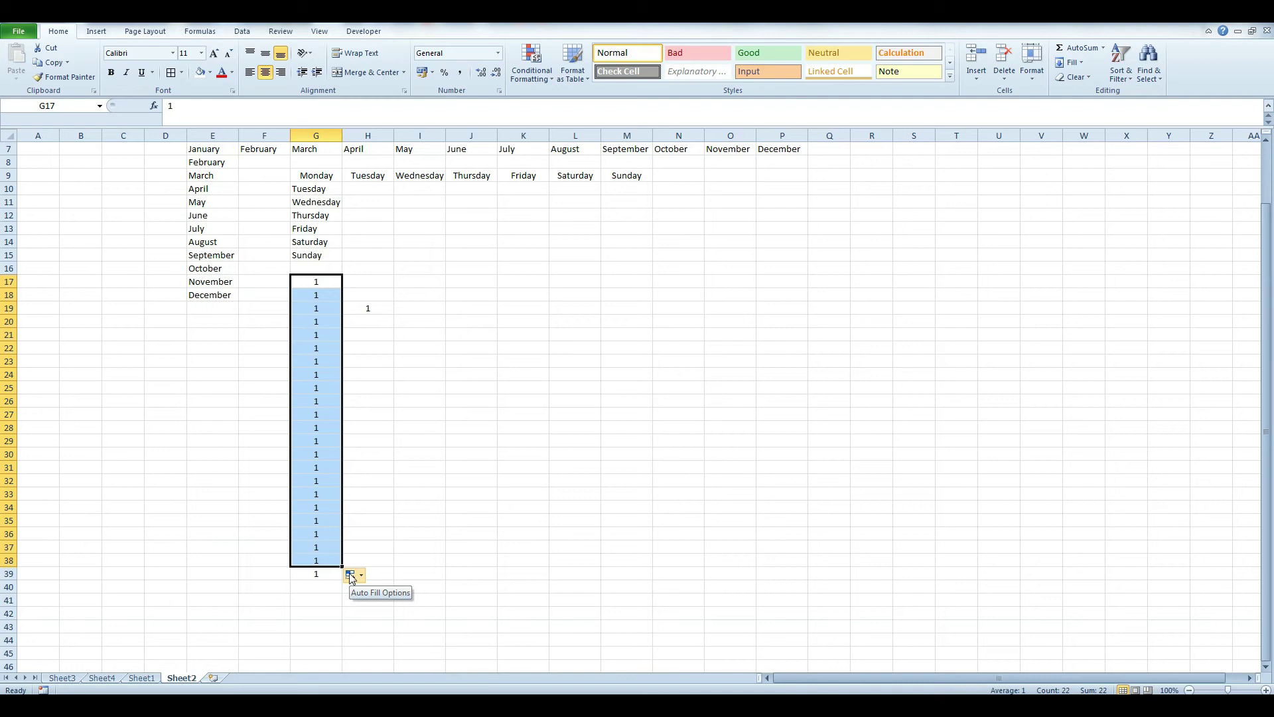
pyautogui.click(351, 576)
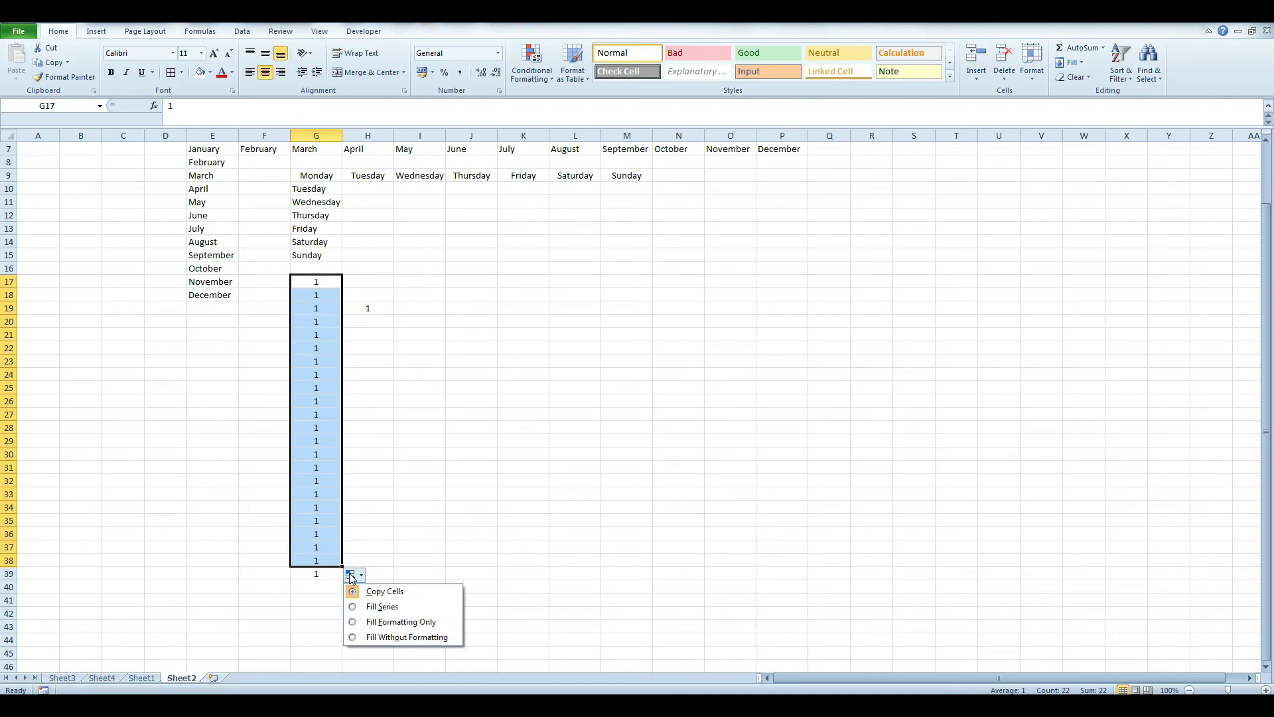
pyautogui.click(383, 608)
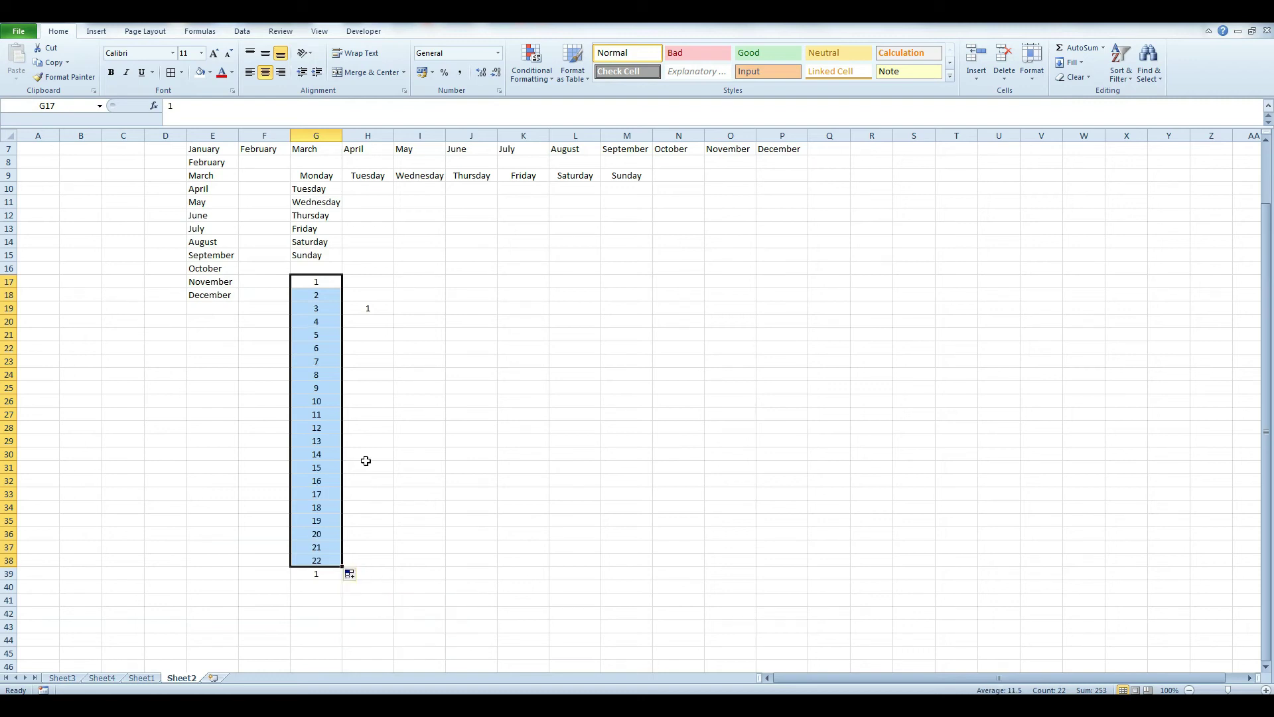
pyautogui.moveTo(316, 282); pyautogui.dragTo(316, 574)
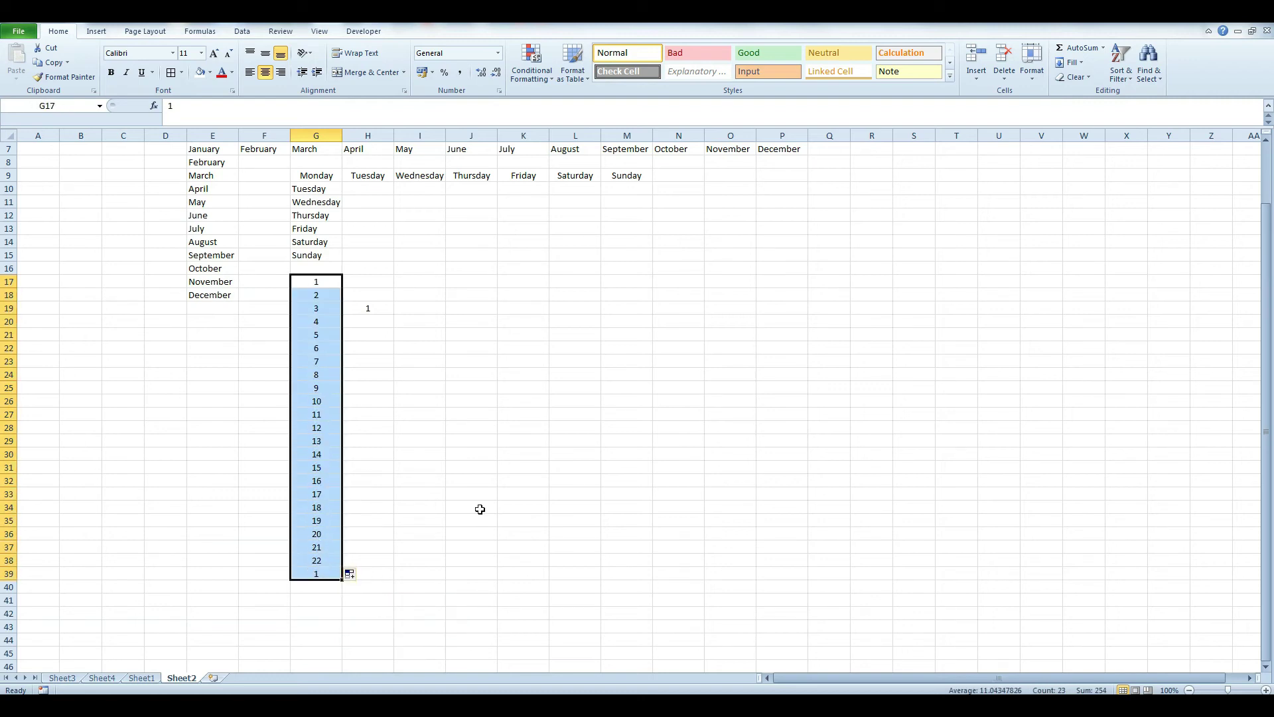
# - Enter 1 in H19 and 5 in H20
pyautogui.click(480, 509)
pyautogui.click(372, 307)
pyautogui.write('1')
pyautogui.click(448, 388)
pyautogui.click(373, 307)
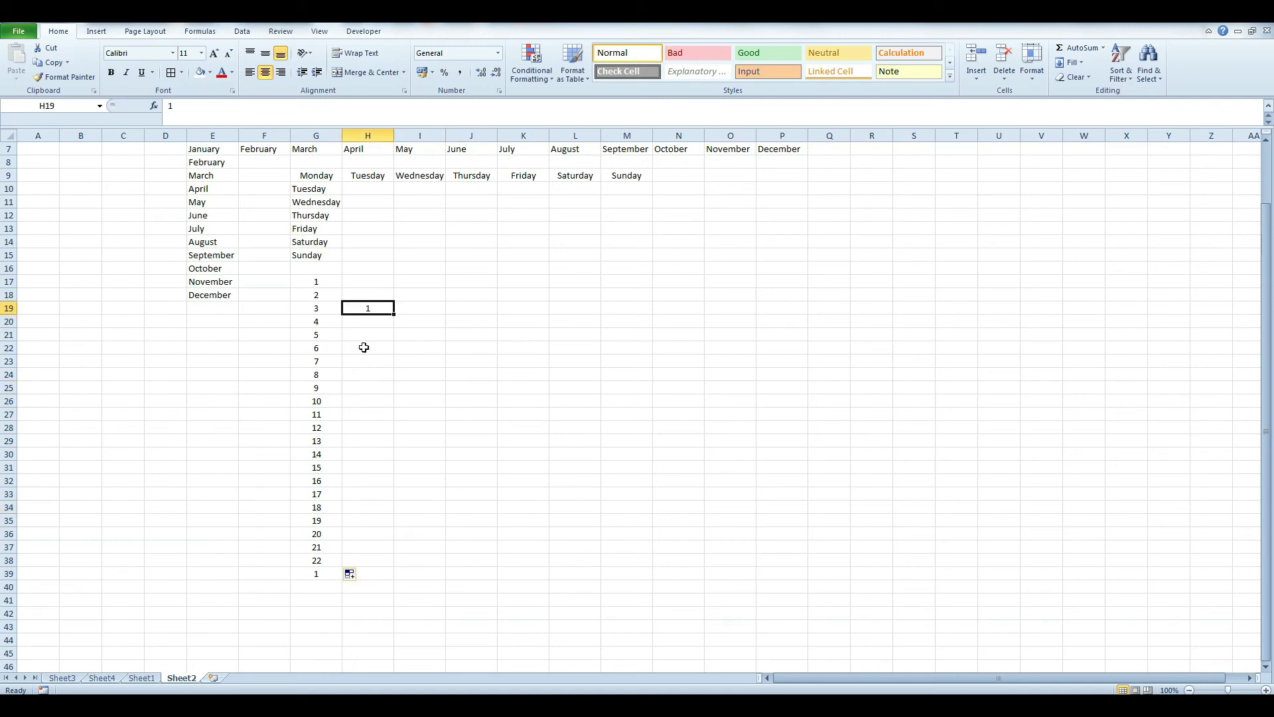
pyautogui.click(371, 321)
pyautogui.write('5')
pyautogui.press('Return')
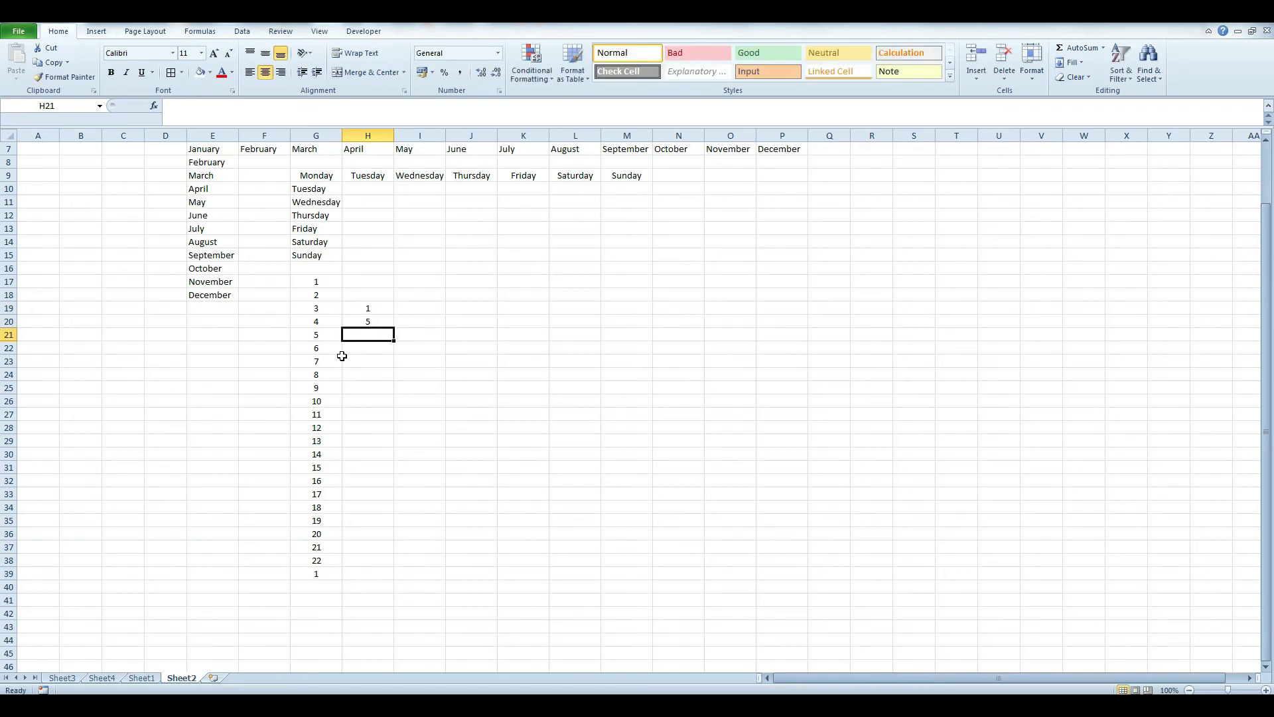
# - Enter 10 in H21 below the 5
pyautogui.moveTo(355, 308); pyautogui.dragTo(365, 325)
pyautogui.click(369, 335)
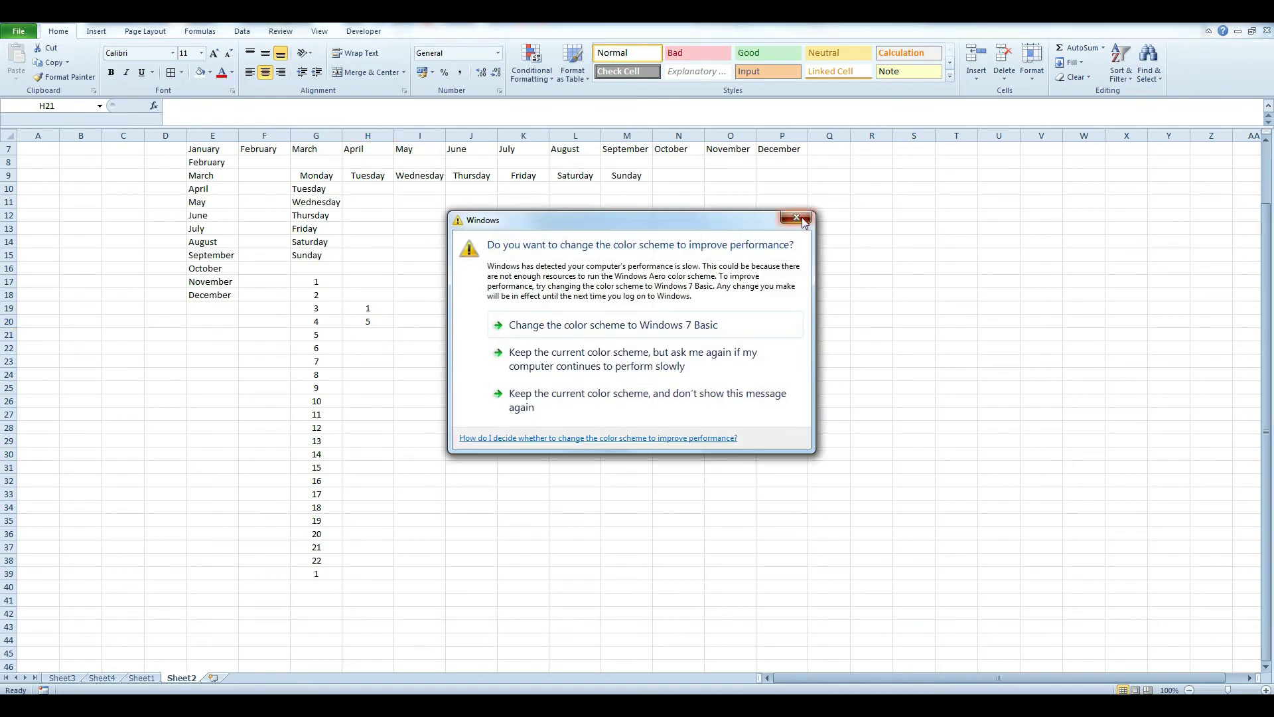
pyautogui.click(797, 218)
pyautogui.click(411, 364)
pyautogui.click(372, 336)
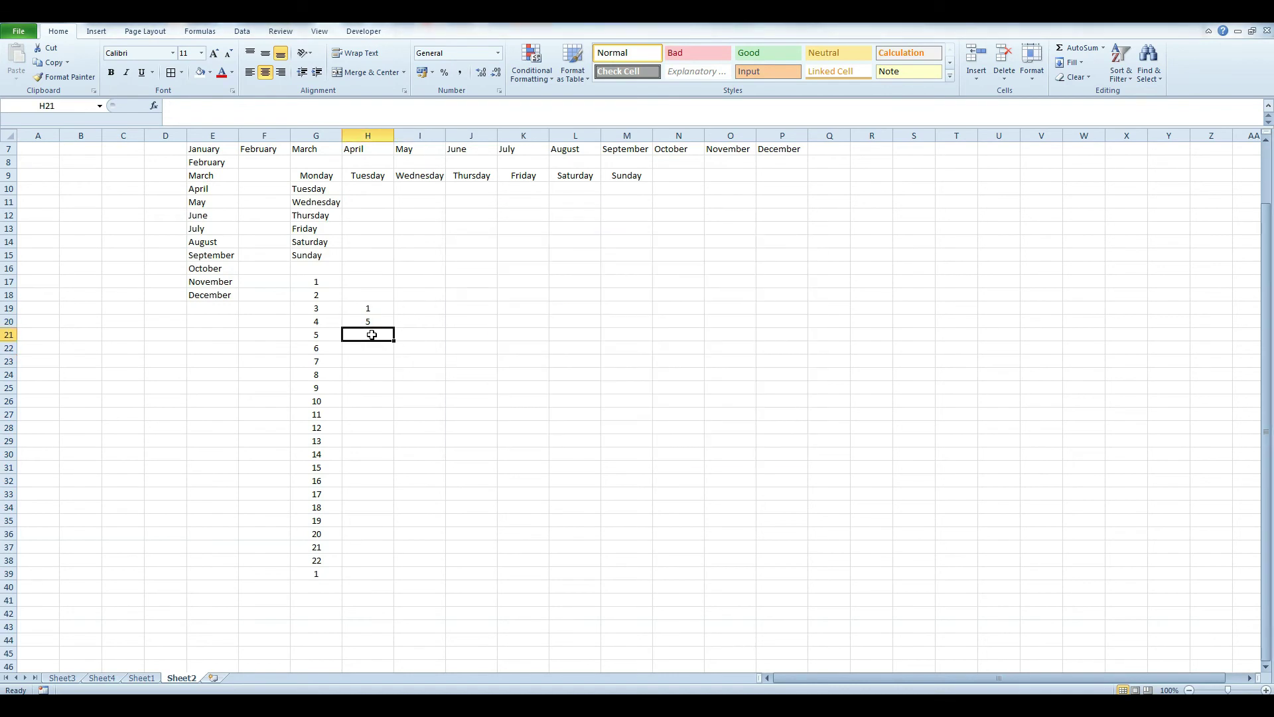
pyautogui.write('10')
pyautogui.hotkey('ctrl', 'Return')
# - Type 15, 20 and 25 into H22:H24
pyautogui.press('Down')
pyautogui.write('15')
pyautogui.press('Return')
pyautogui.write('20')
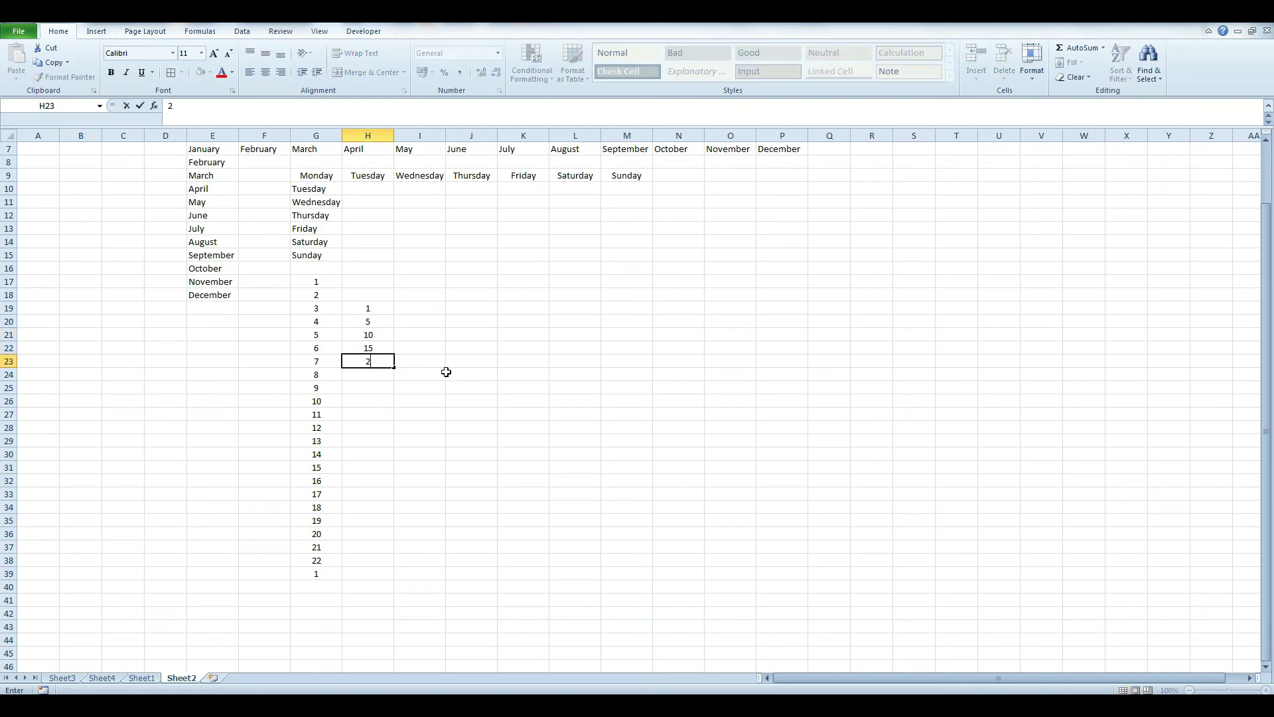
pyautogui.press('Return')
pyautogui.write('25')
pyautogui.press('Return')
pyautogui.press('Up')
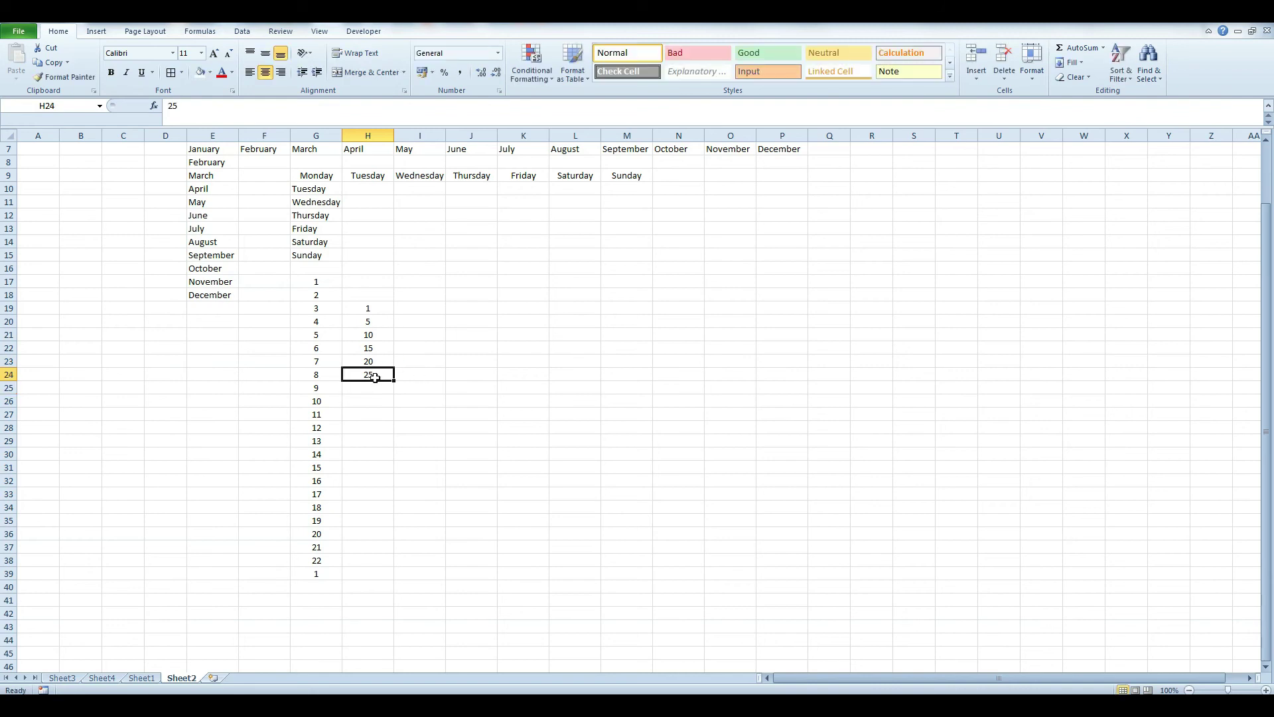
# - Clear H22:H24 and extend the 5, 10 pattern from H20:H21 down to H39
pyautogui.click(416, 395)
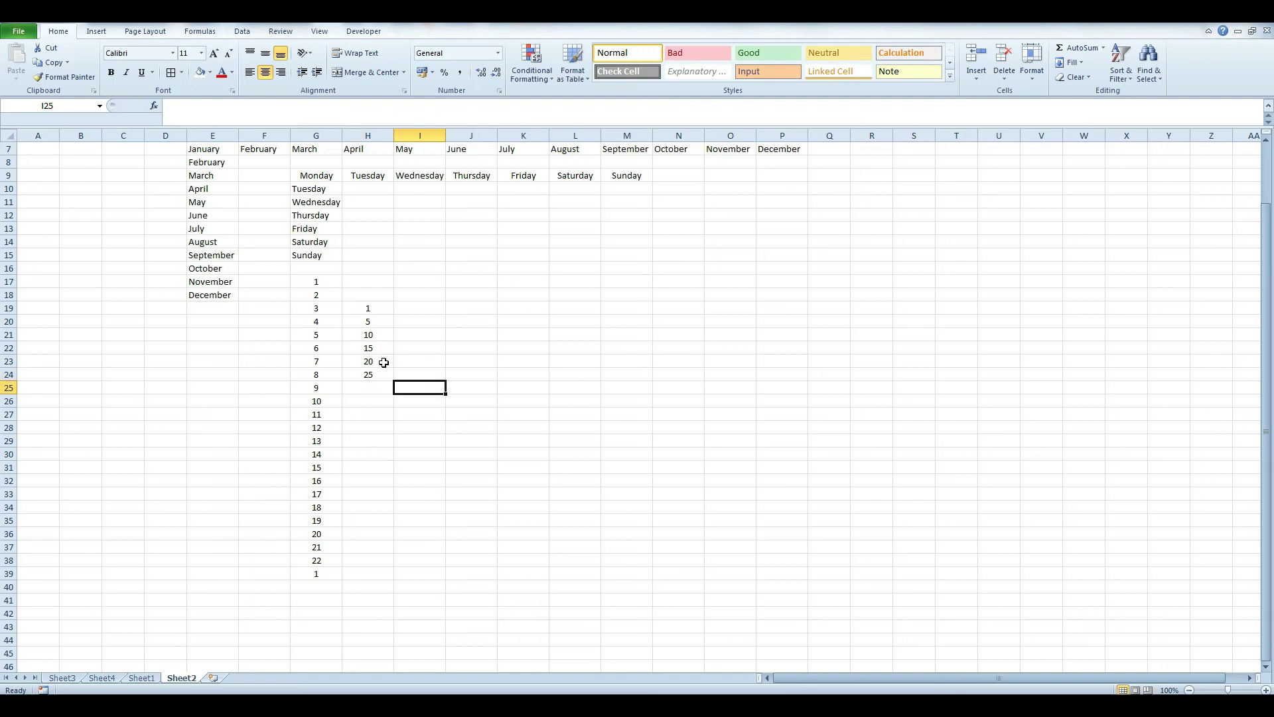
pyautogui.moveTo(373, 347); pyautogui.dragTo(379, 385)
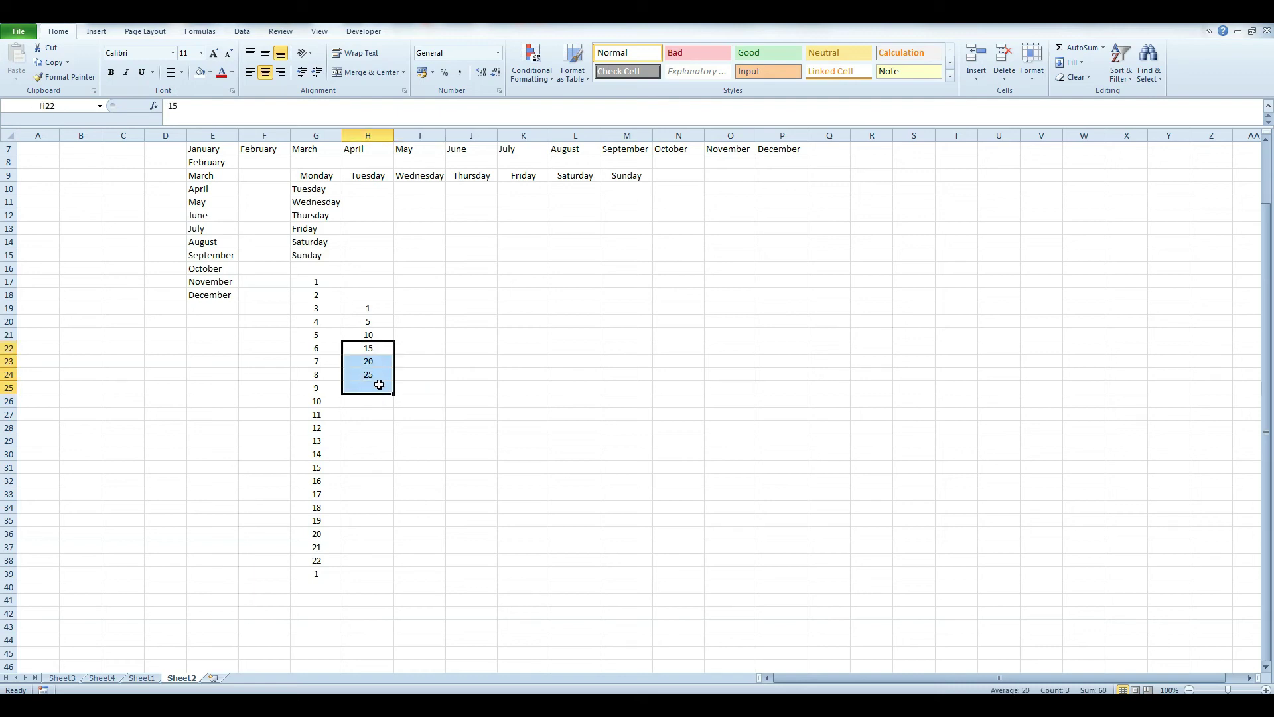
pyautogui.press('Delete')
pyautogui.click(452, 400)
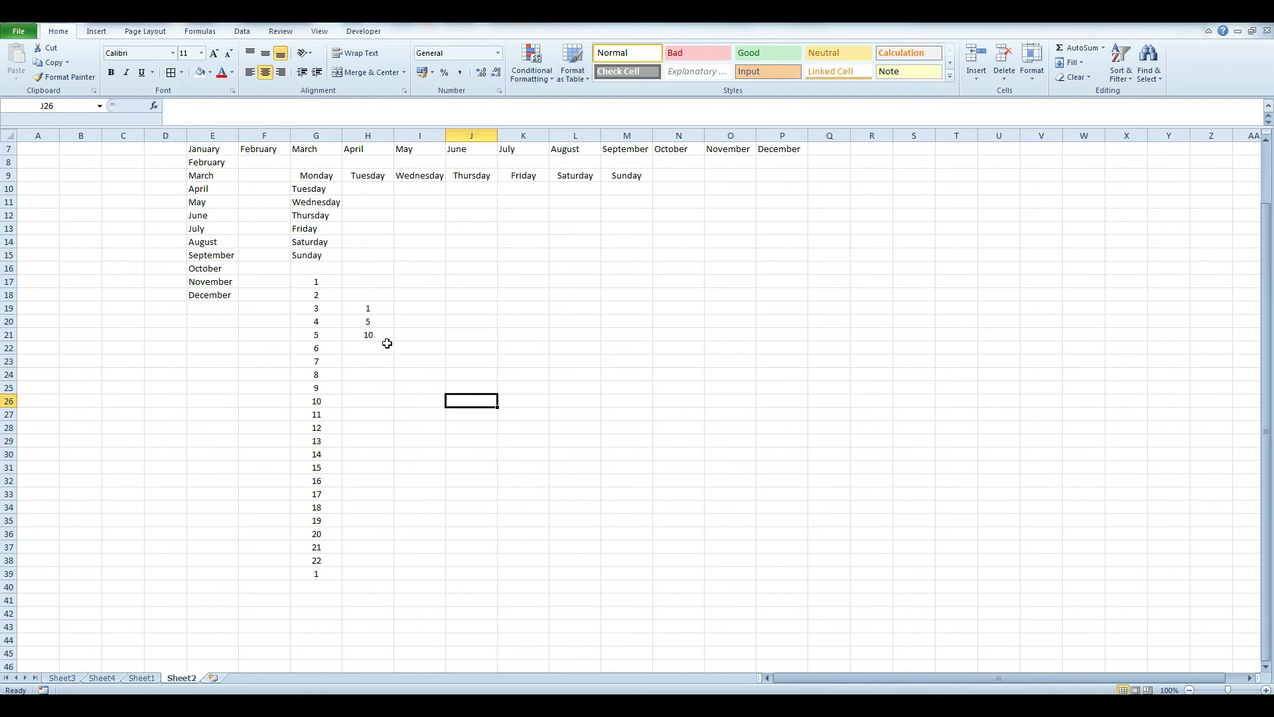
pyautogui.moveTo(382, 318); pyautogui.dragTo(383, 336)
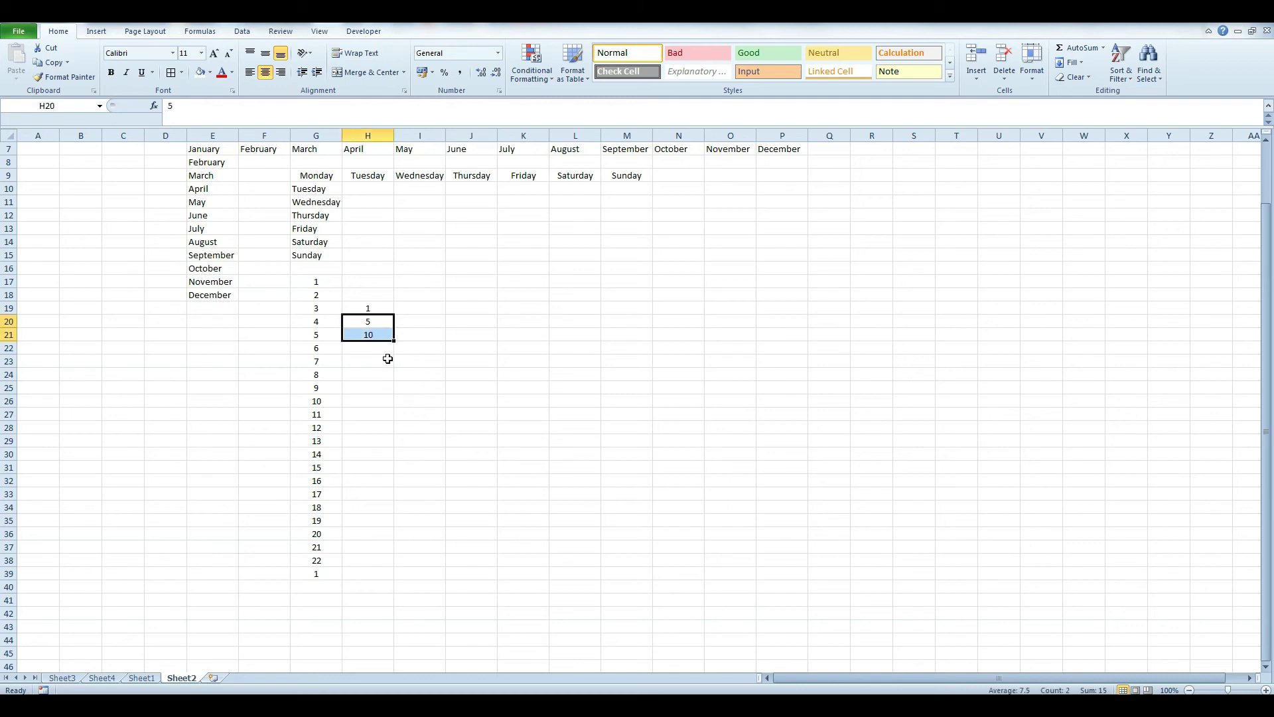
pyautogui.moveTo(369, 322); pyautogui.dragTo(398, 581)
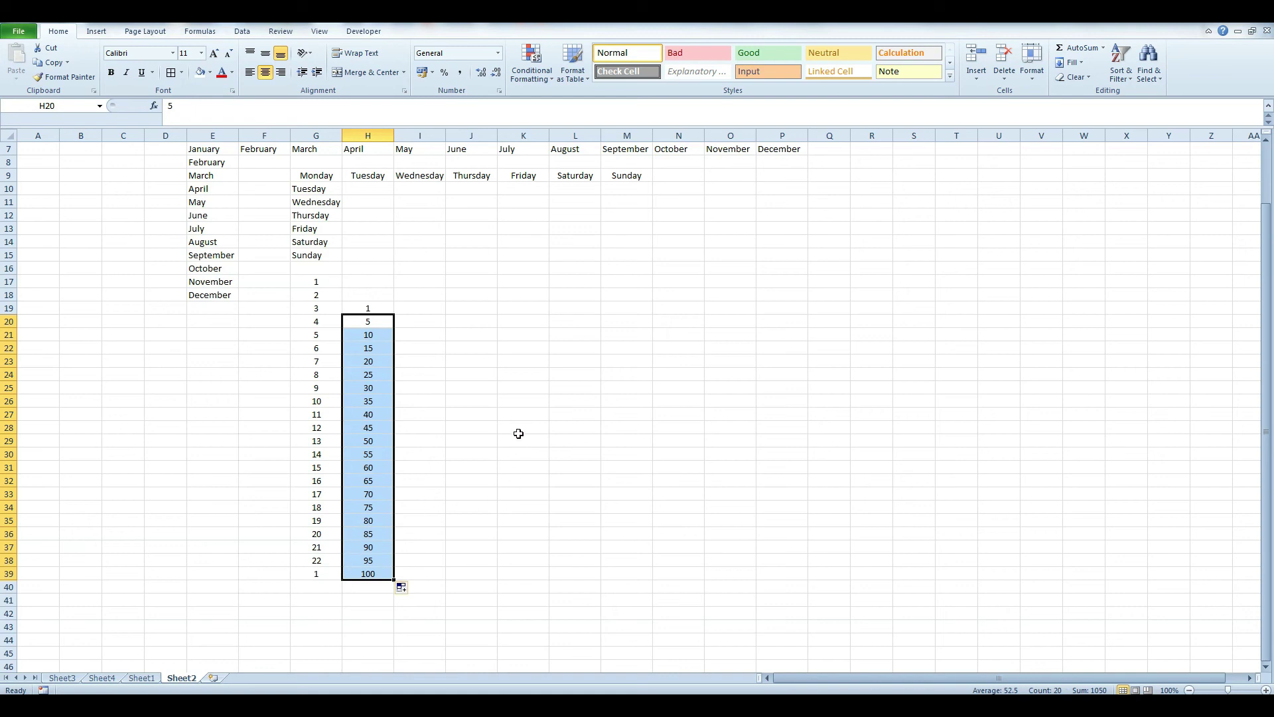
# - Seed 5 and 10 in I19:J19 and fill the step-5 series right to 75 in W19
pyautogui.click(407, 306)
pyautogui.write('5')
pyautogui.press('Tab')
pyautogui.write('10')
pyautogui.press('Tab')
pyautogui.moveTo(411, 308); pyautogui.dragTo(468, 308)
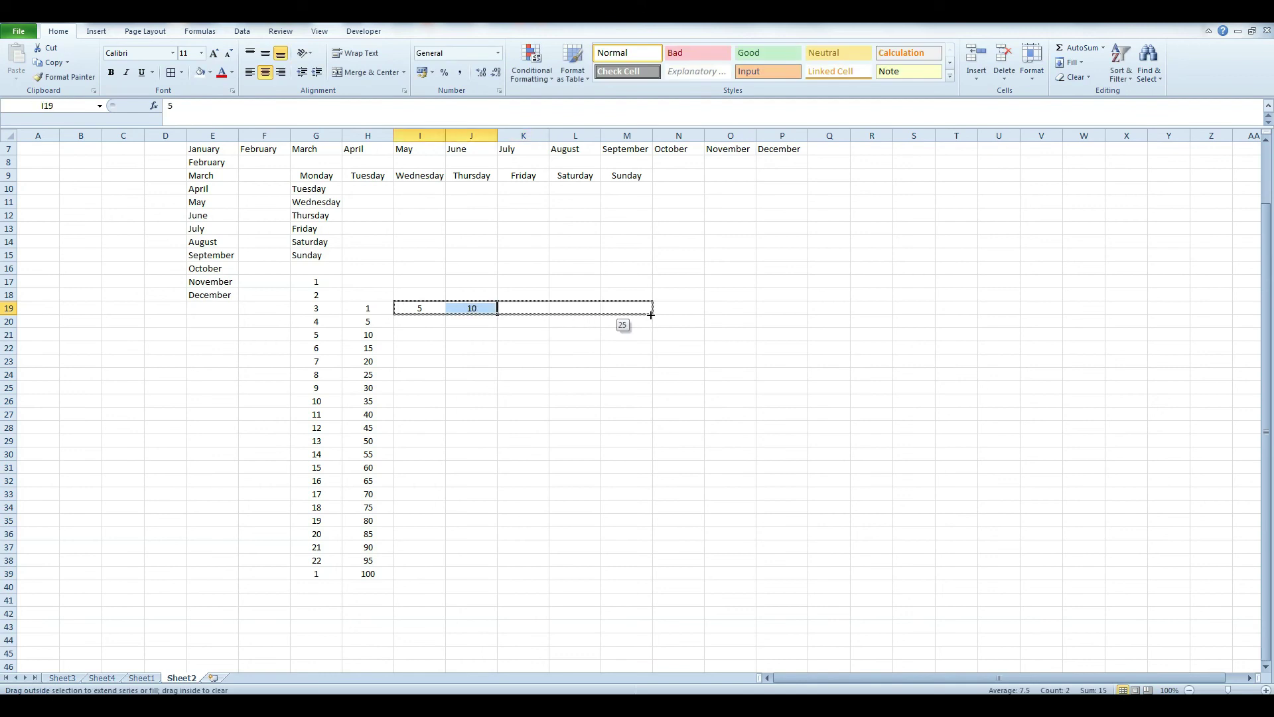
pyautogui.moveTo(498, 314); pyautogui.dragTo(1107, 314)
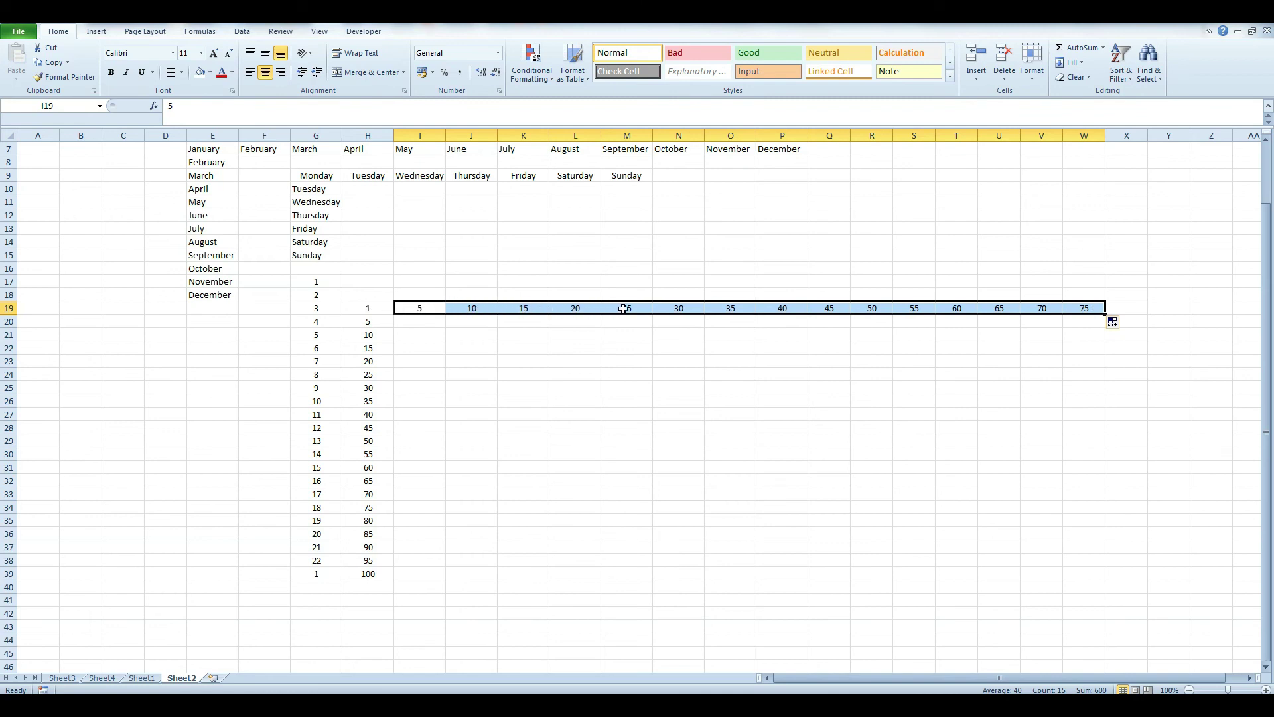
pyautogui.click(738, 309)
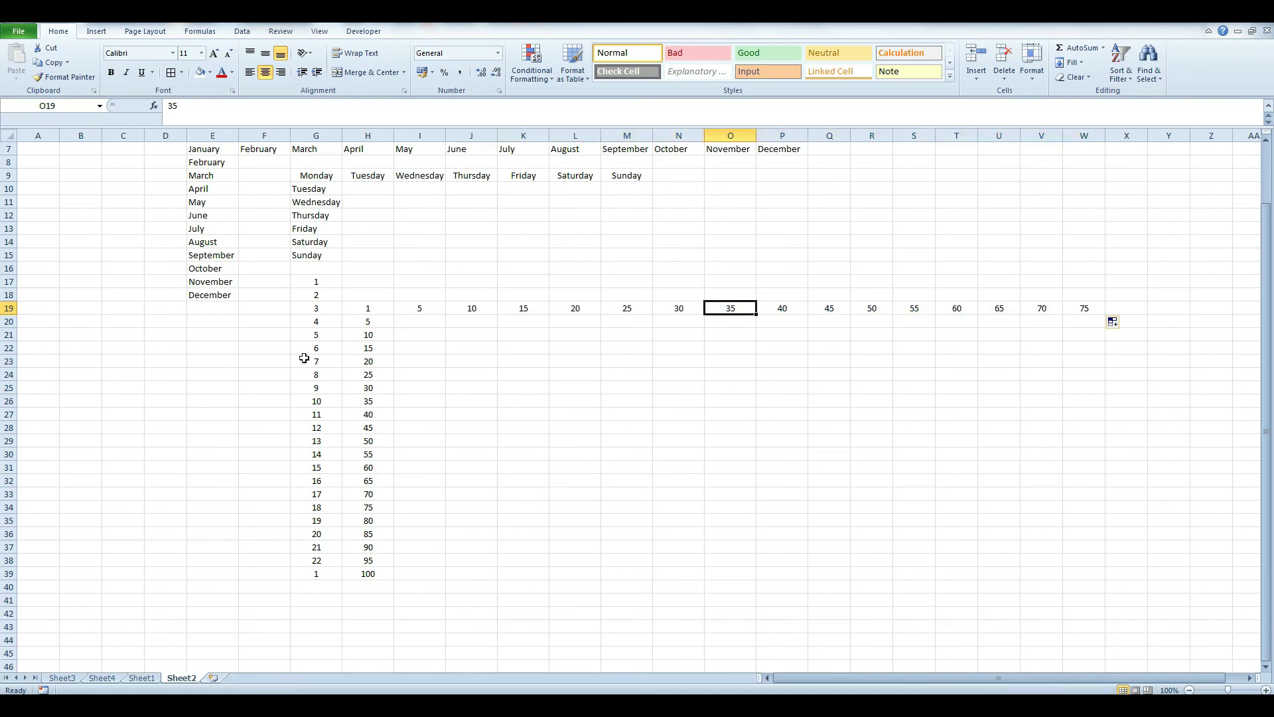
pyautogui.scroll(1, 303, 417)
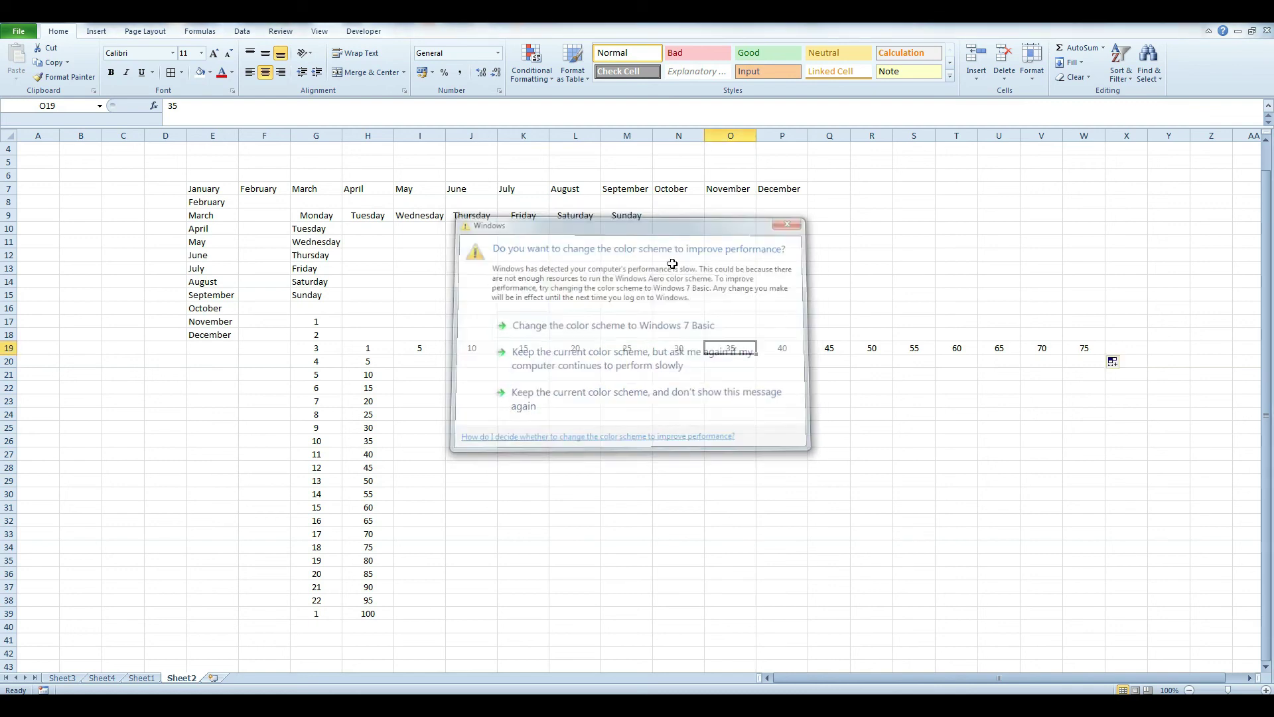
pyautogui.moveTo(167, 174); pyautogui.dragTo(1091, 624)
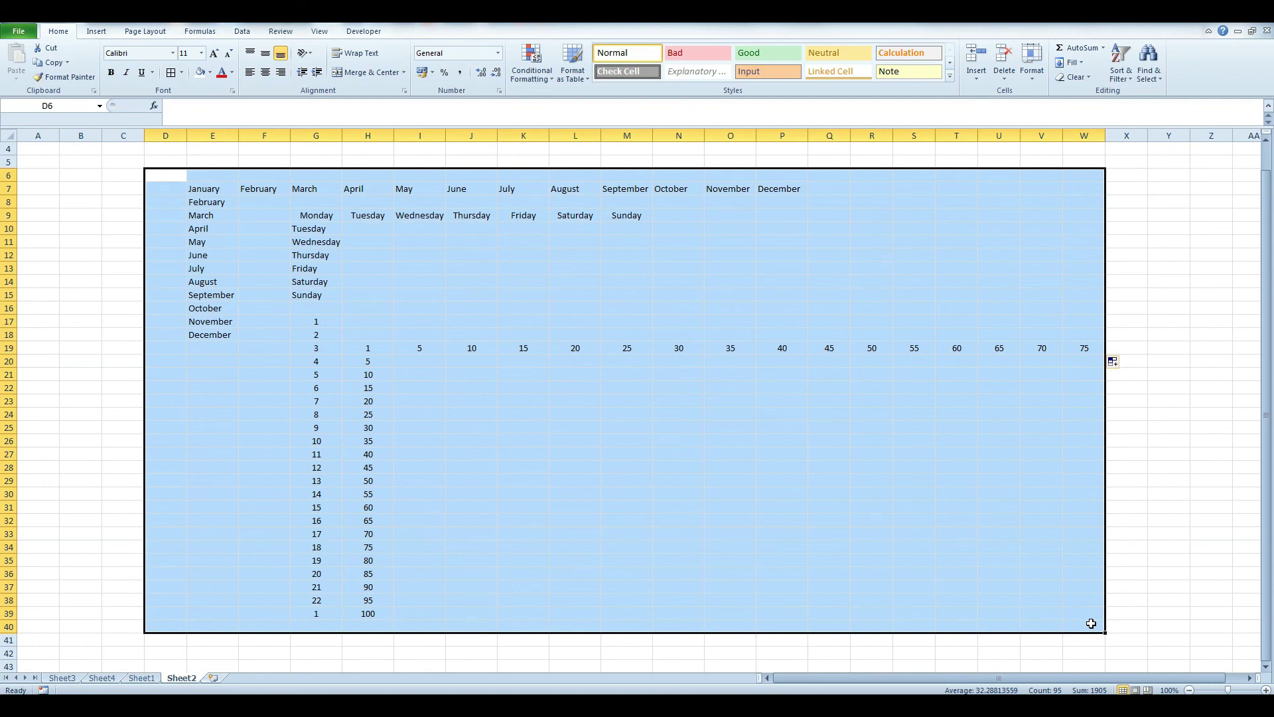
pyautogui.click(740, 509)
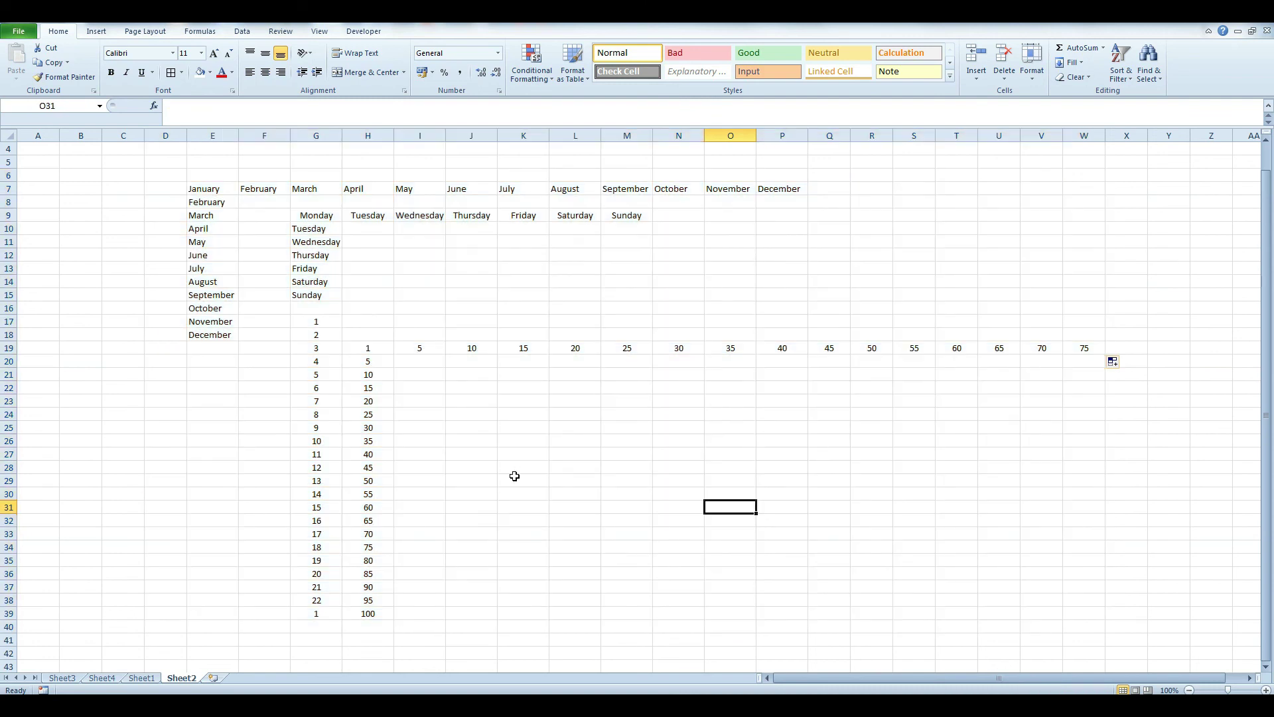
pyautogui.press('Down')
pyautogui.press('Down')
pyautogui.press('Down')
pyautogui.press('Up')
pyautogui.press('Up')
pyautogui.press('Up')
pyautogui.click(523, 478)
pyautogui.scroll(-1, 504, 487)
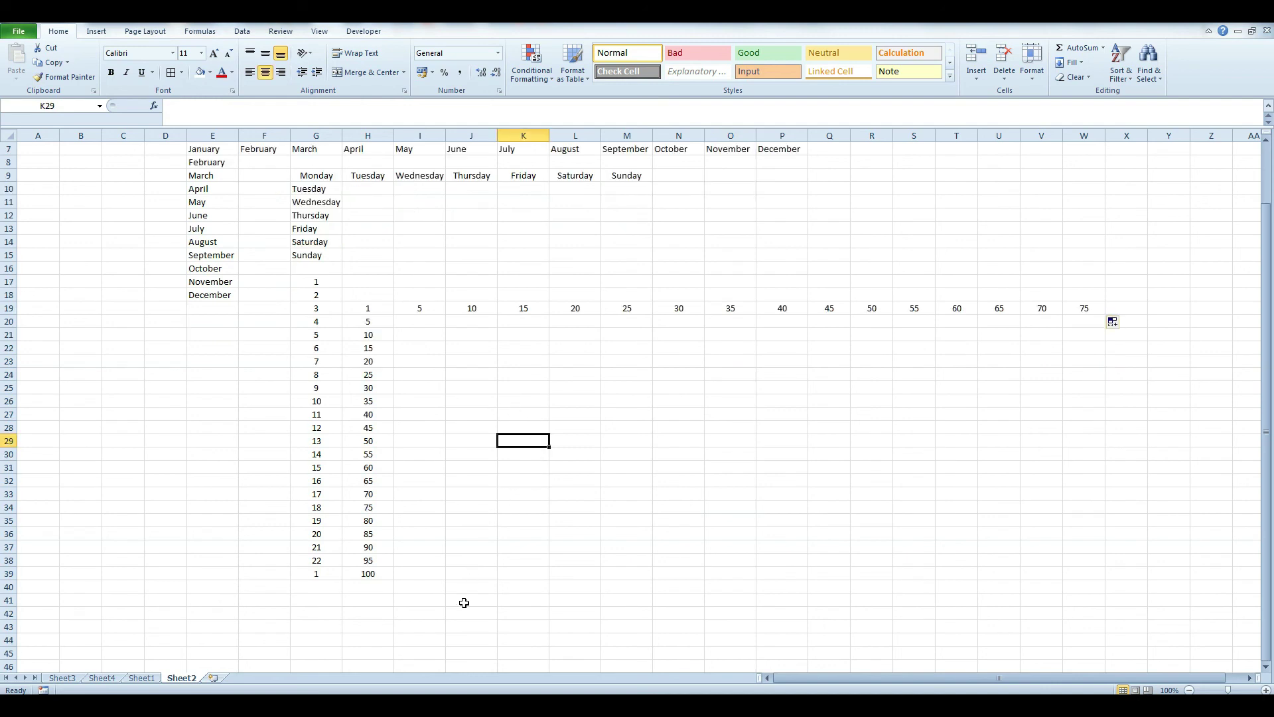
pyautogui.scroll(1, 637, 508)
pyautogui.click(590, 428)
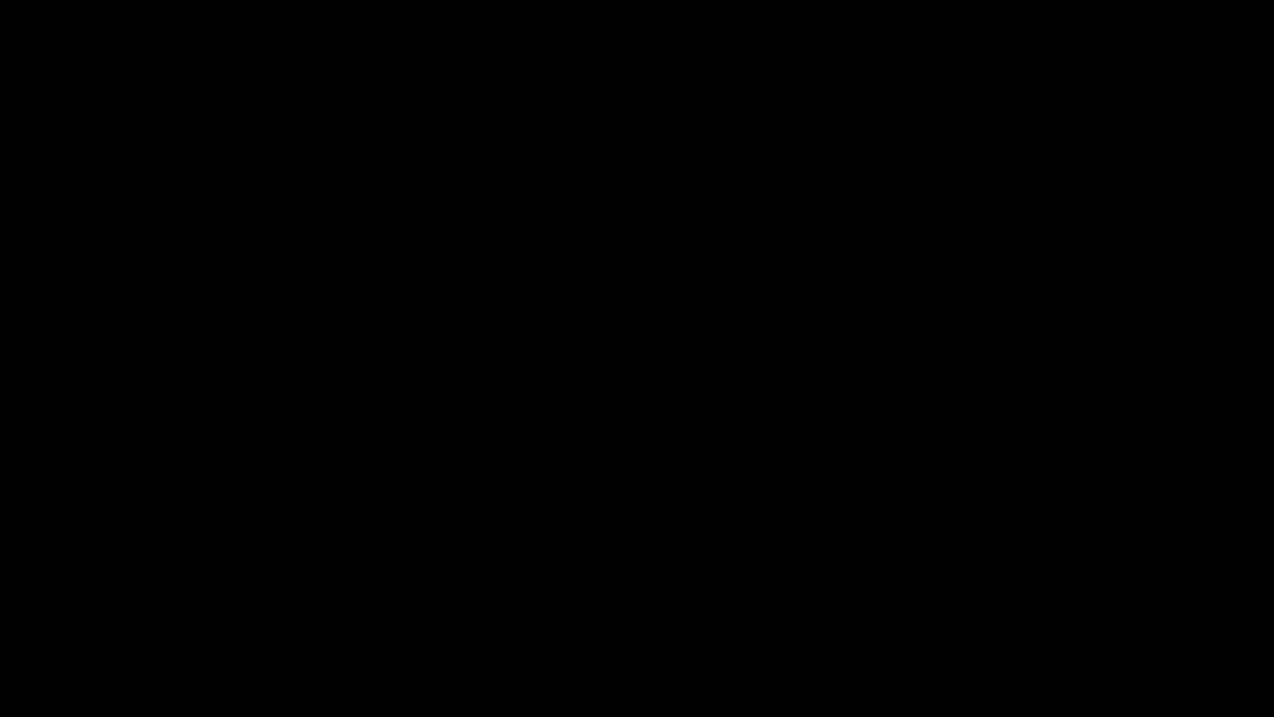